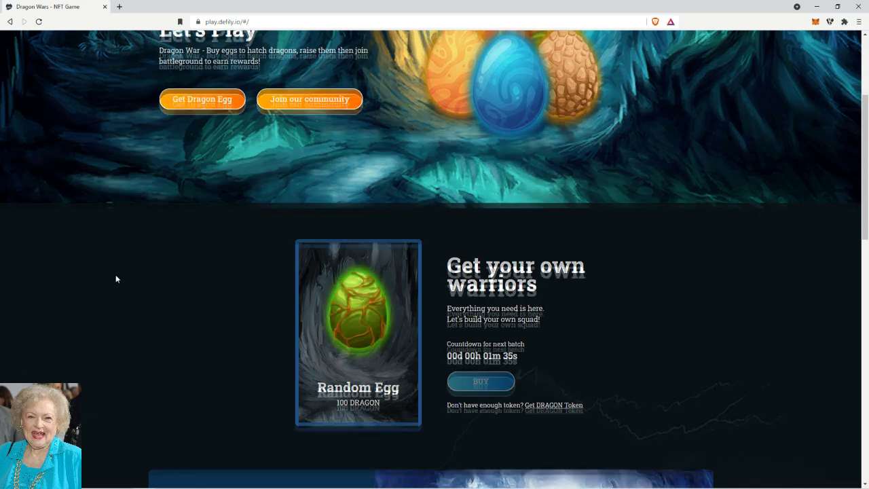
Briefly check the Defily Discord announcements, then return to the Dragon Wars egg page
scroll(115, 279, "up", 1)
scroll(115, 278, "down", 1)
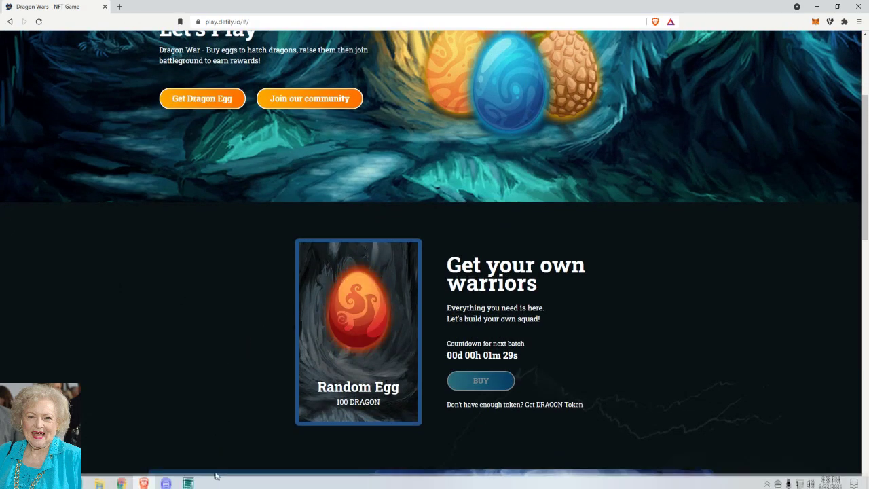
left_click(165, 483)
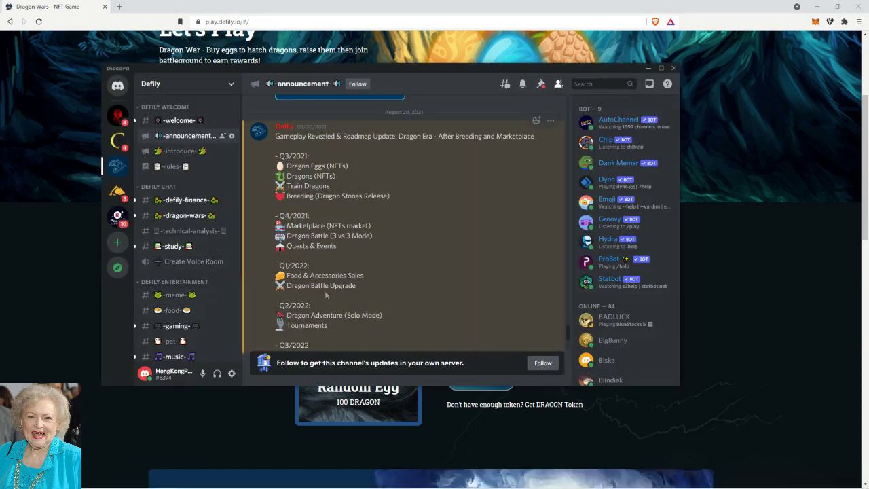
left_click(44, 299)
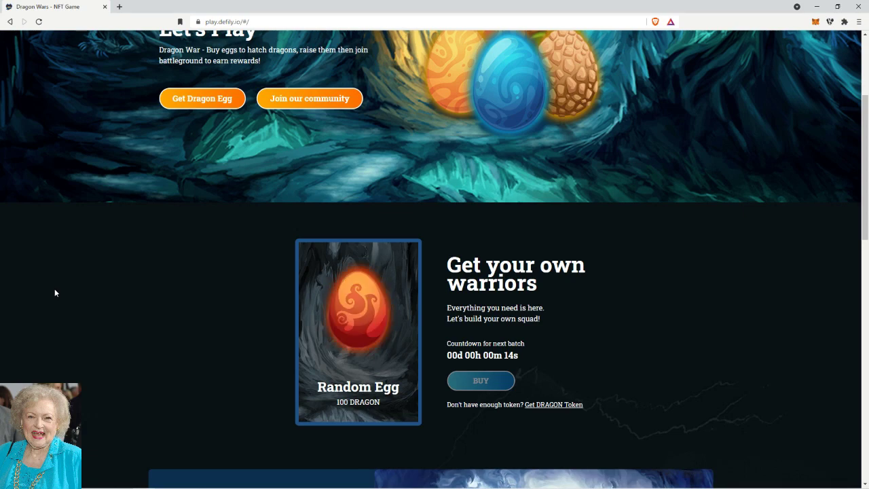
Scroll the egg page until the countdown ends and Random Egg opens at 100 DRAGON
scroll(55, 292, "up", 1)
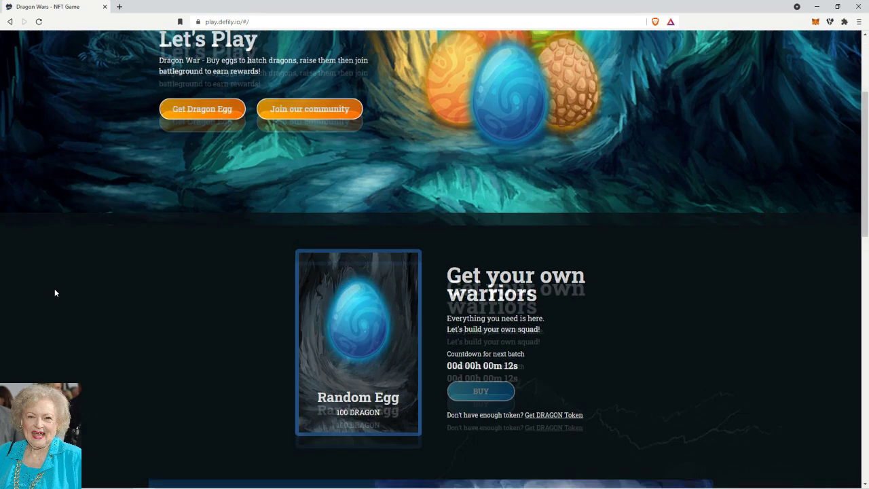
scroll(65, 291, "down", 1)
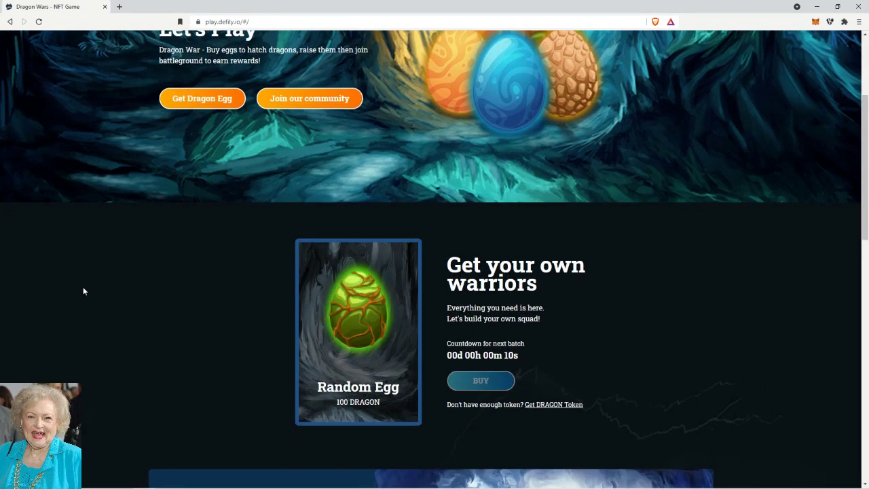
scroll(83, 290, "down", 1)
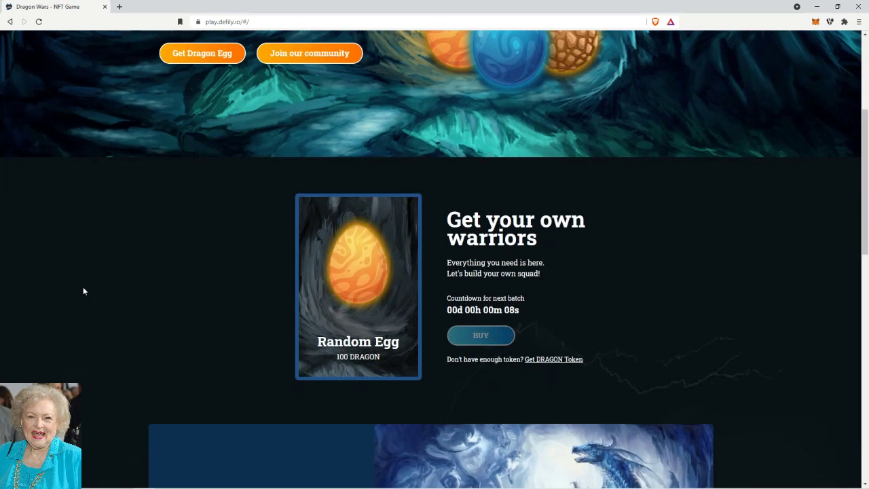
scroll(84, 290, "up", 1)
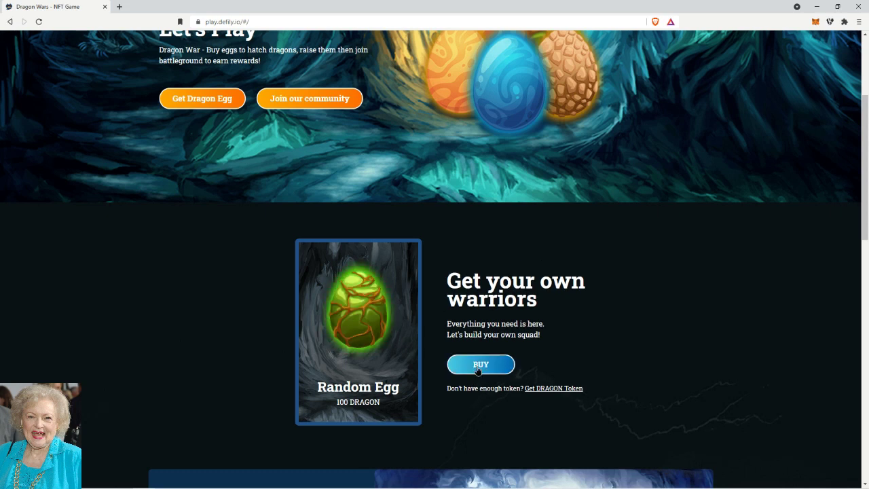
Buy a Random Egg for 100 DRAGON, submitting the wallet transaction at gas price 3000
left_click(476, 365)
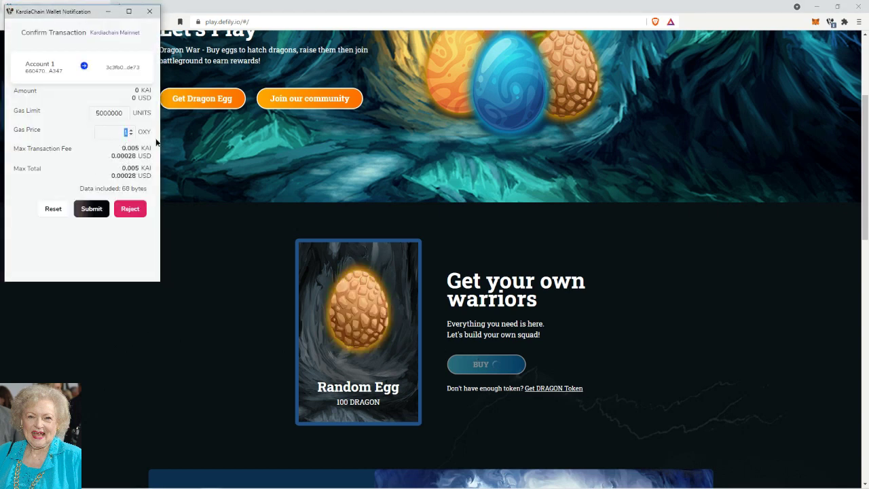
type("3000")
left_click(97, 214)
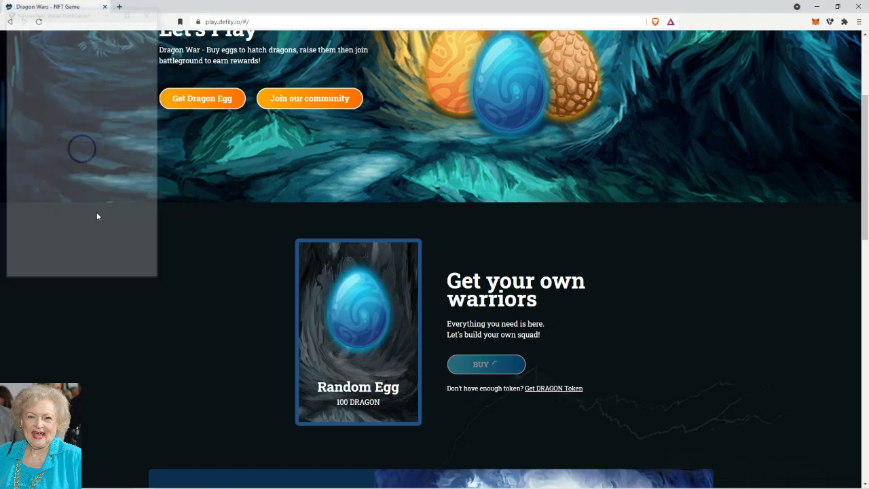
left_click(828, 21)
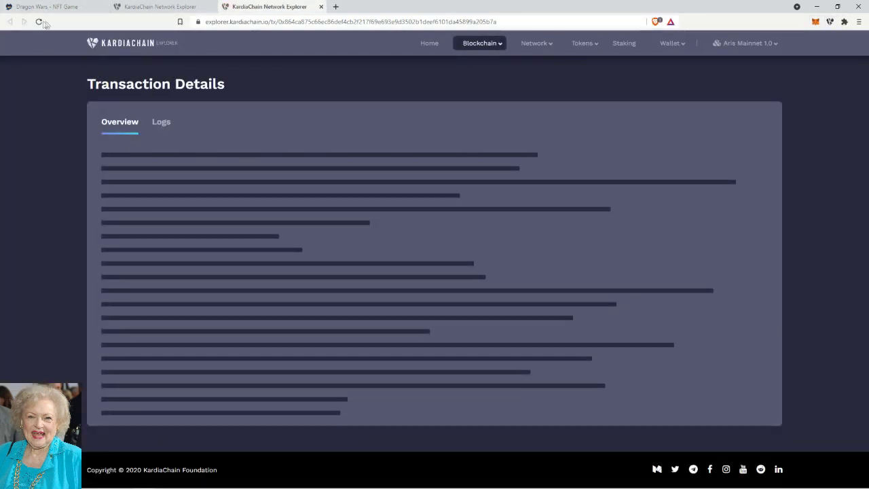
Reload the egg purchase's Transaction Details page in KardiaChain Explorer
left_click(39, 22)
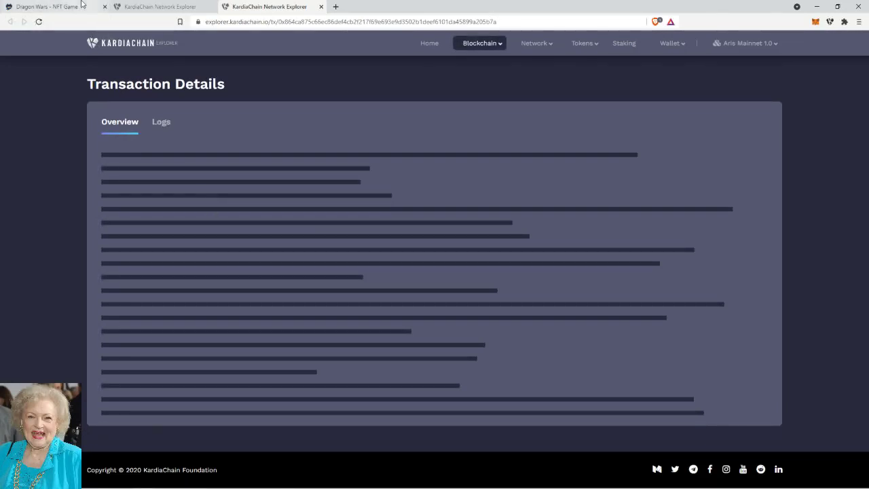
Check the wallet's transaction history and switch to the Transaction Details page
left_click(48, 6)
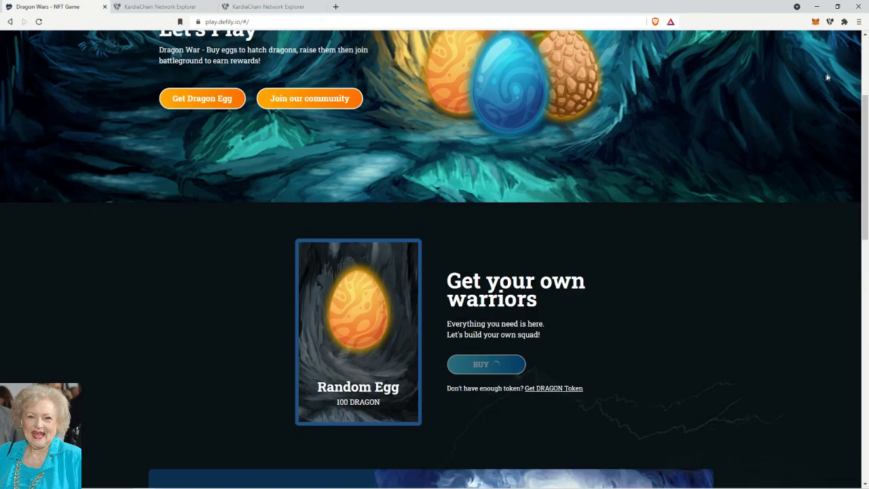
left_click(830, 21)
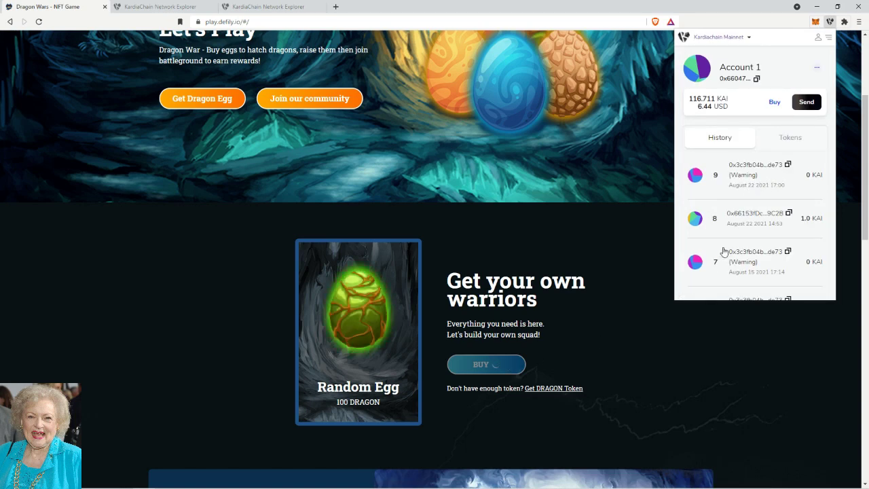
left_click(252, 13)
key("ctrl+shift+Tab")
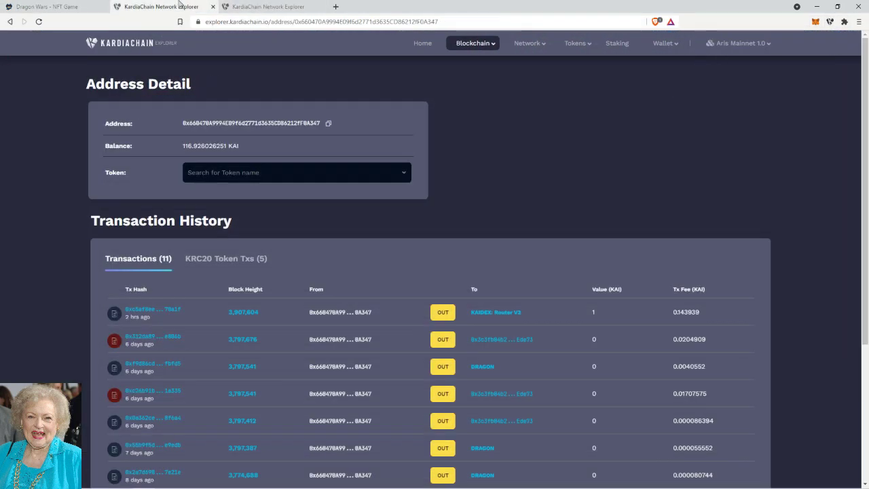
key("ctrl+Tab")
Reload to confirm Status SUCCESS with 100 DRAGON transferred, then return to Dragon Wars
left_click(38, 21)
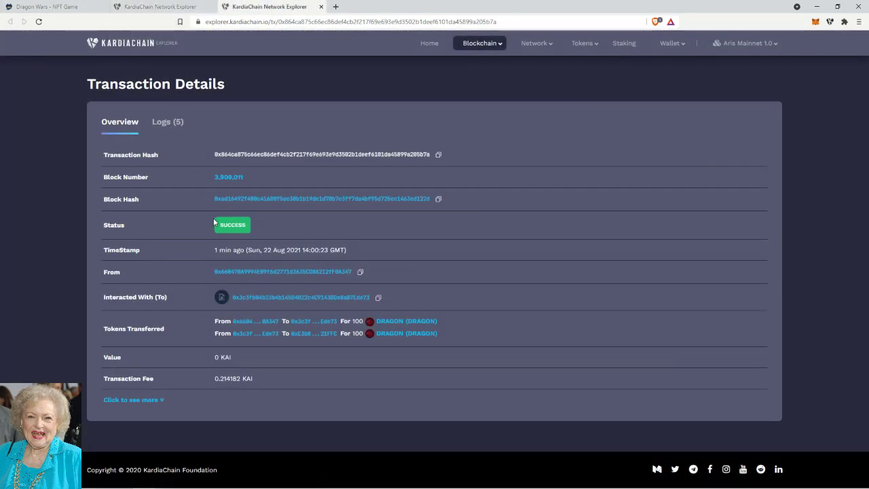
left_click(170, 6)
left_click(54, 8)
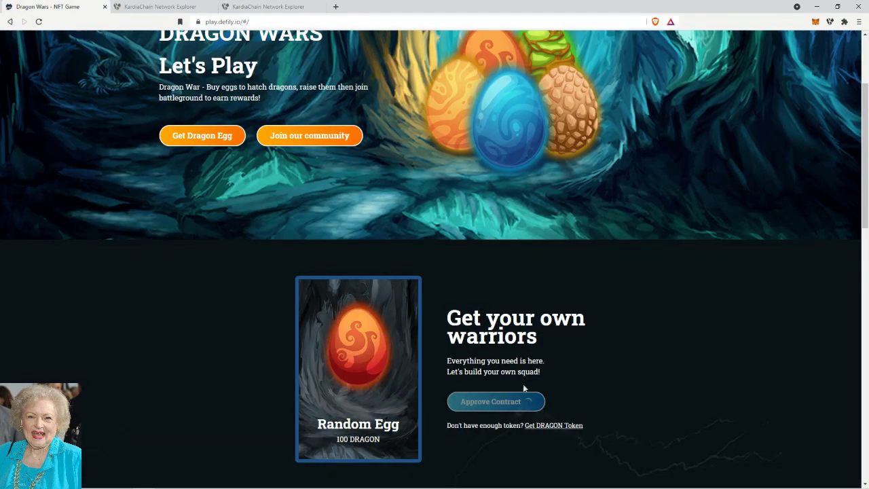
Attempt a 100 DRAGON Random Egg purchase and retry after the 'Please try again' error
scroll(550, 404, "down", 1)
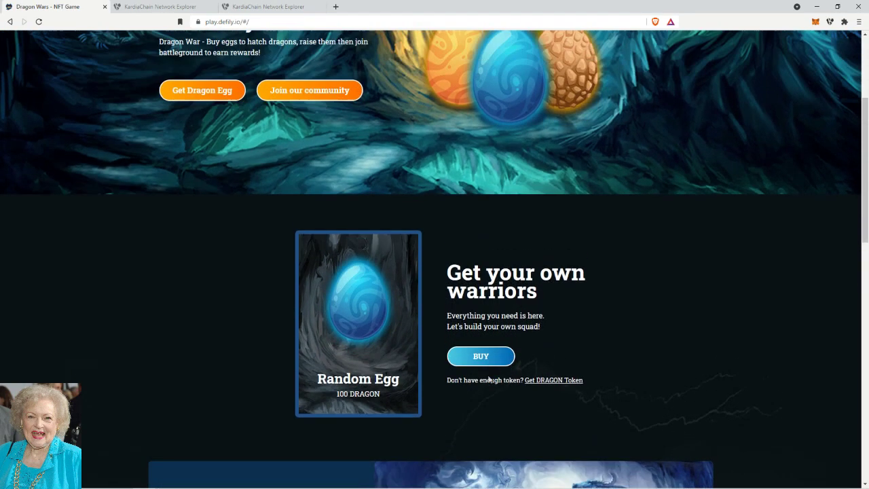
left_click(487, 356)
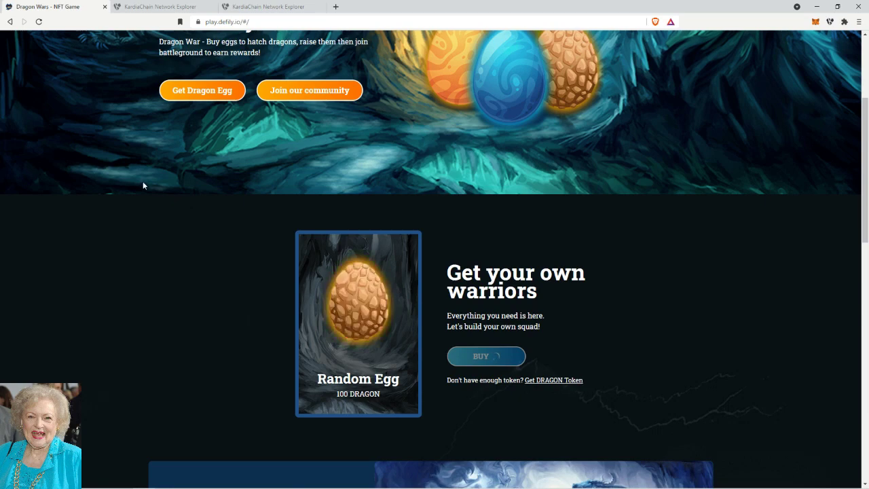
scroll(108, 196, "up", 2)
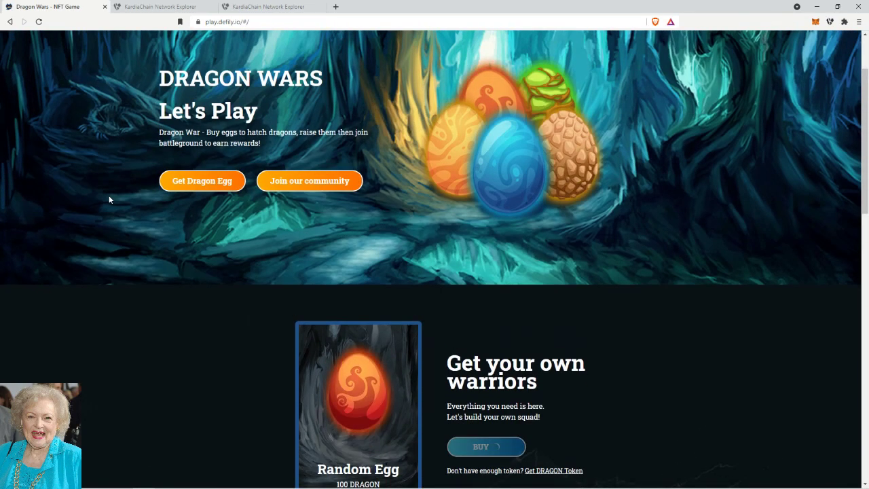
scroll(108, 199, "down", 1)
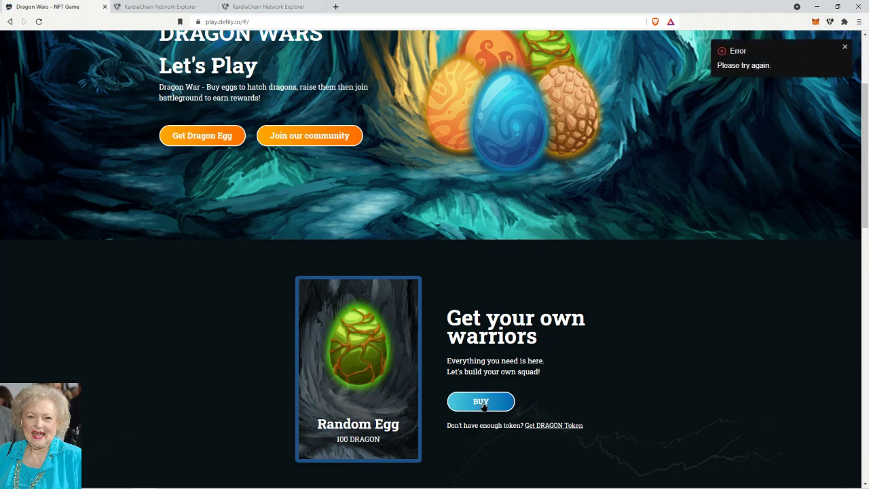
left_click(481, 401)
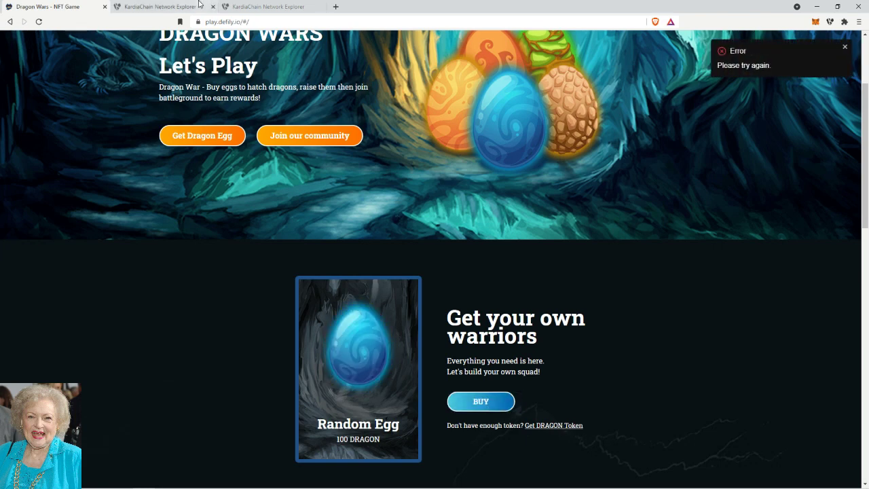
Refresh the explorer address page to list 12 transactions, then start another egg purchase
left_click(163, 7)
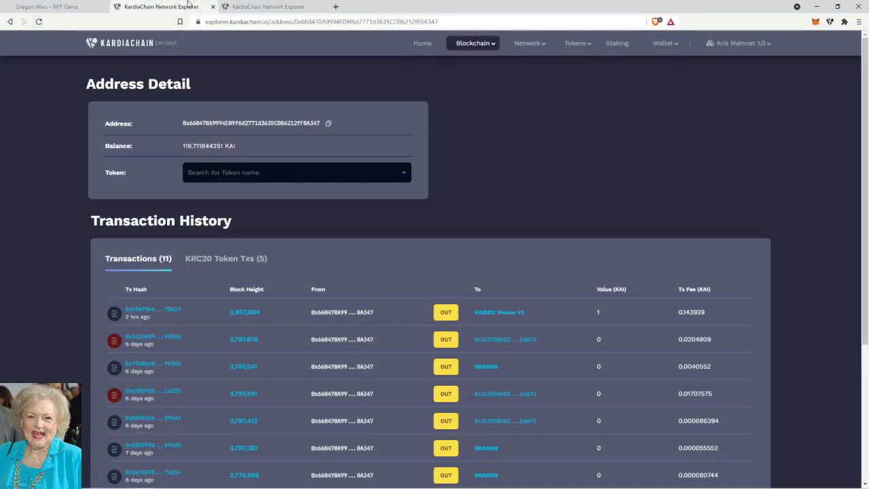
left_click(39, 21)
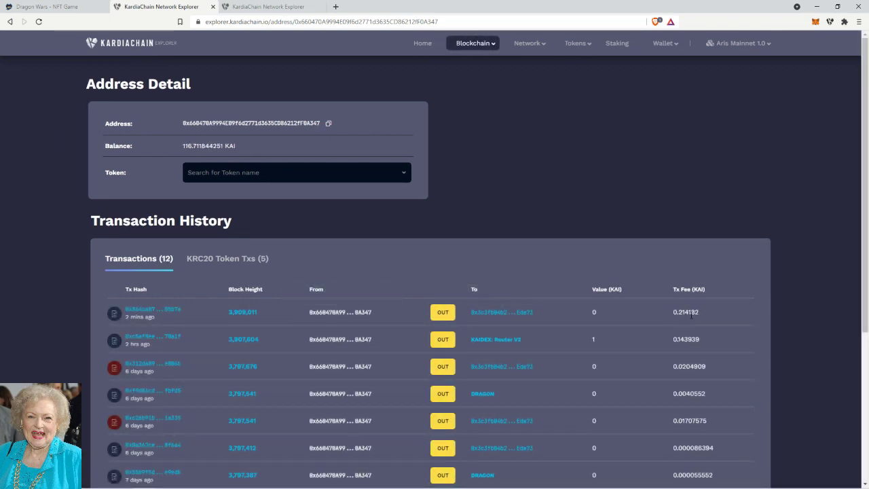
key("ctrl+shift+Tab")
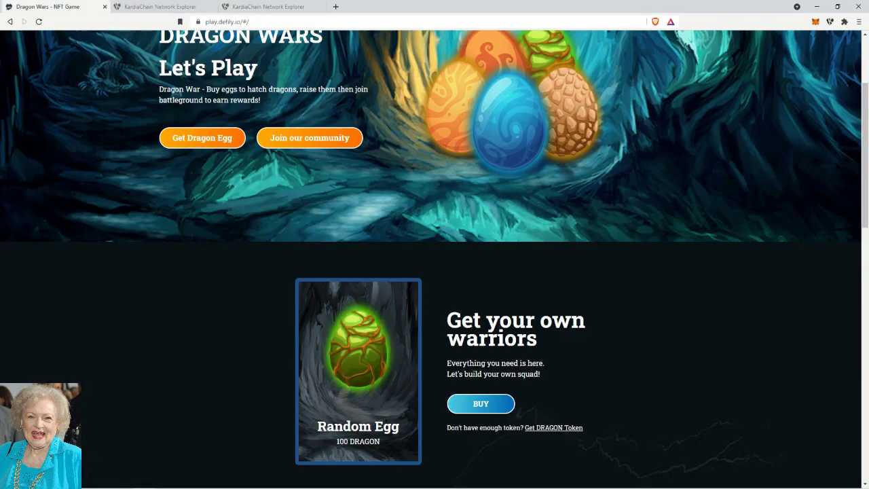
left_click(486, 405)
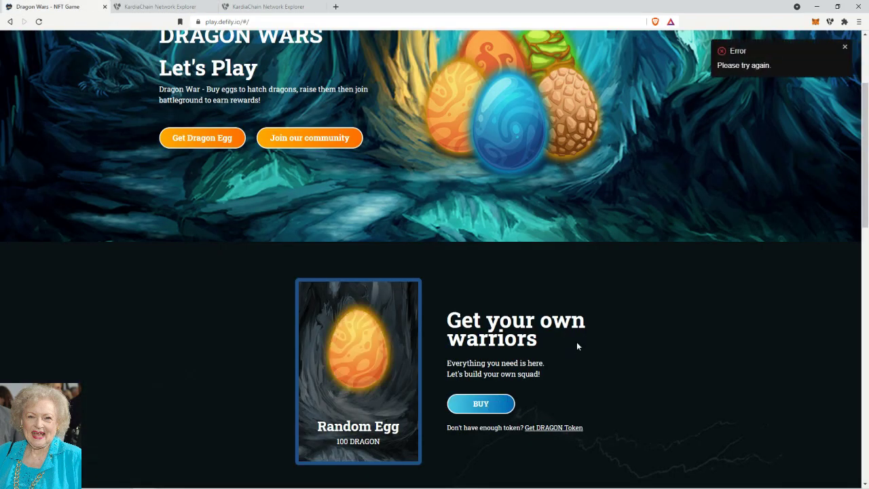
Check the wallet's recent transactions (116.711 KAI) and submit the Random Egg purchase
left_click(844, 49)
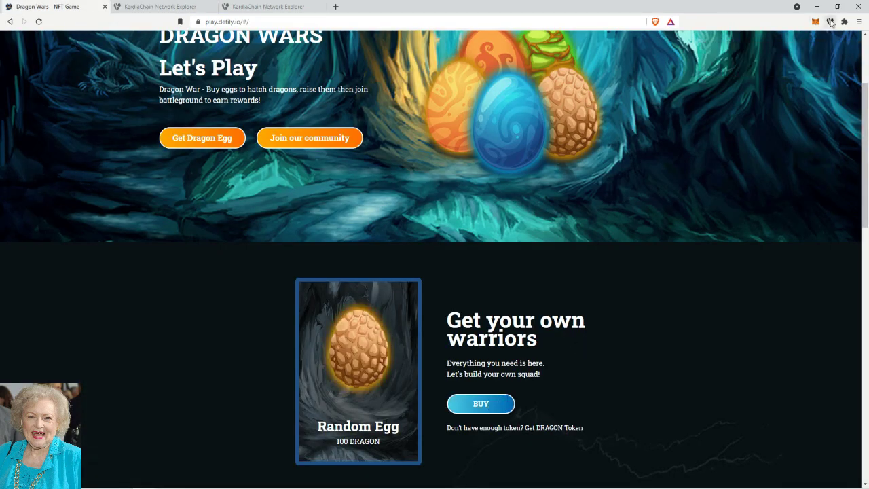
left_click(829, 21)
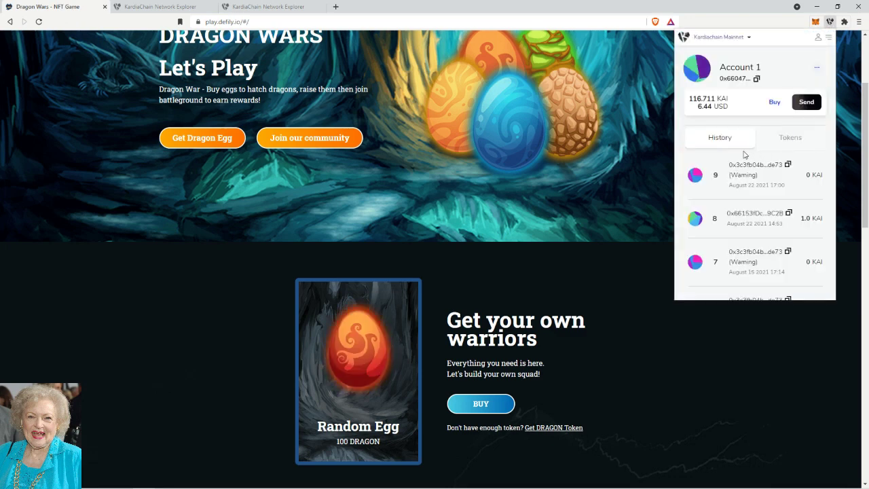
left_click(555, 326)
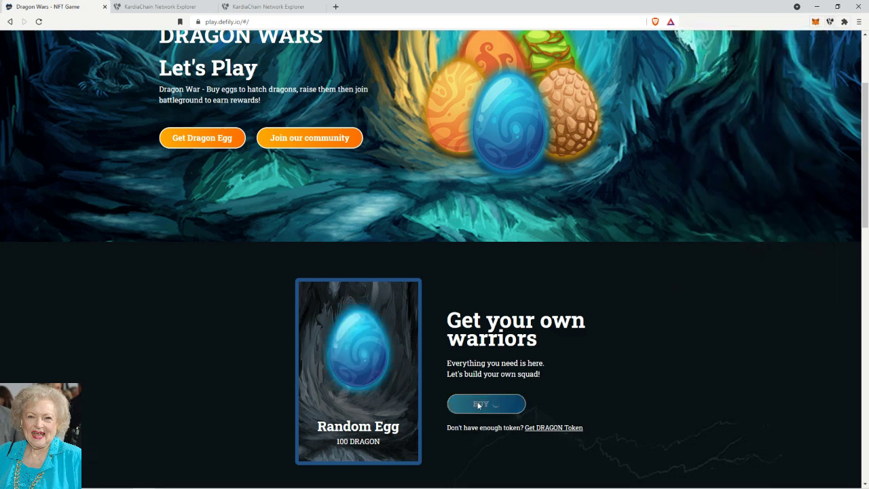
Review the latest transaction and refresh the wallet's address history in the explorer
left_click(268, 7)
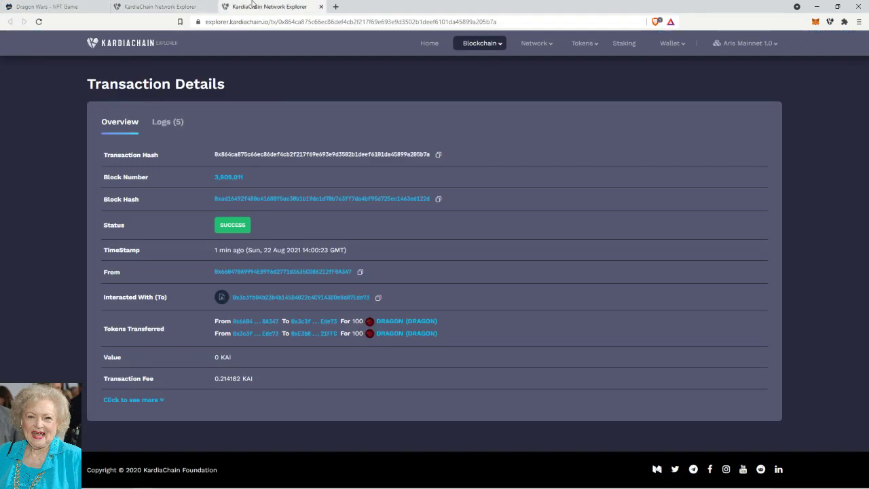
left_click(166, 5)
mouse_move(268, 7)
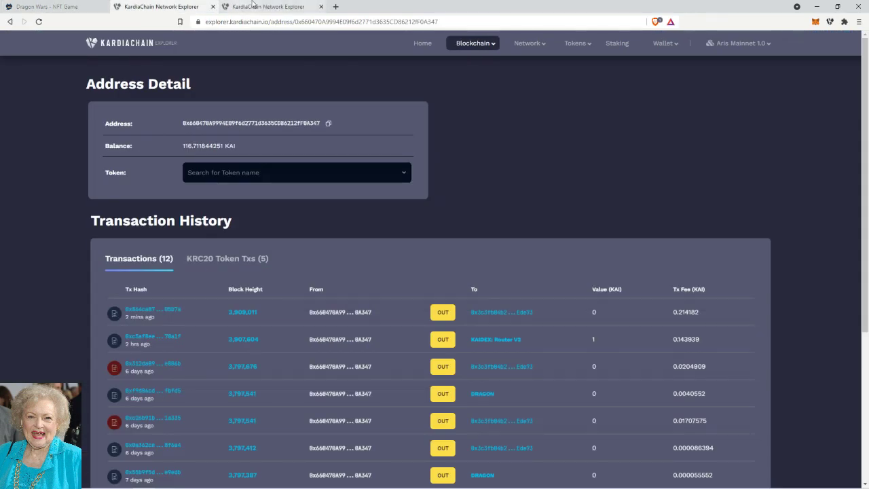
left_click(253, 5)
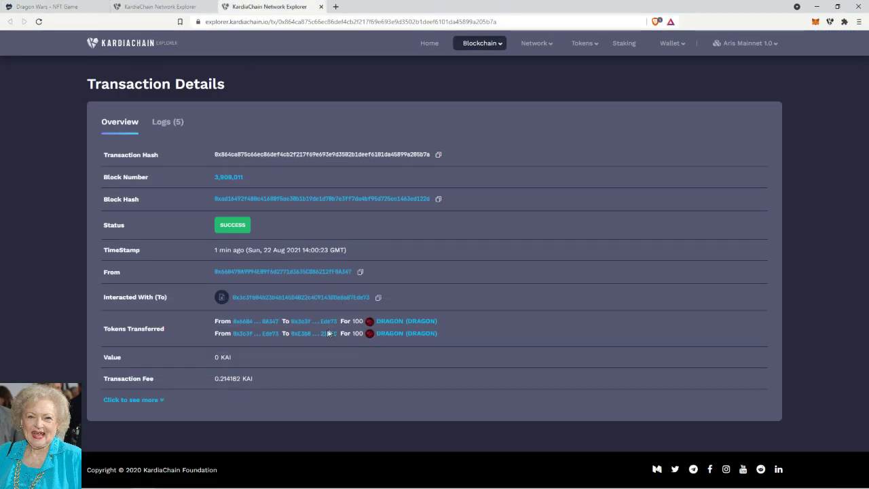
left_click(144, 4)
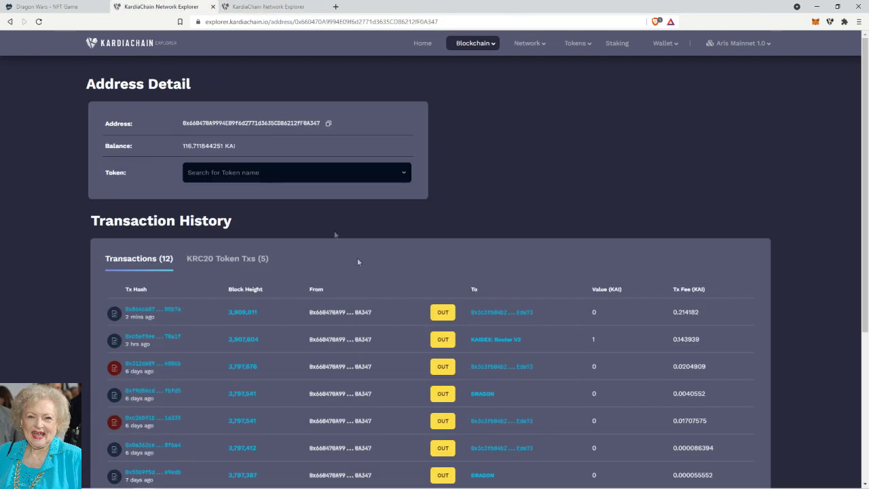
scroll(158, 282, "down", 1)
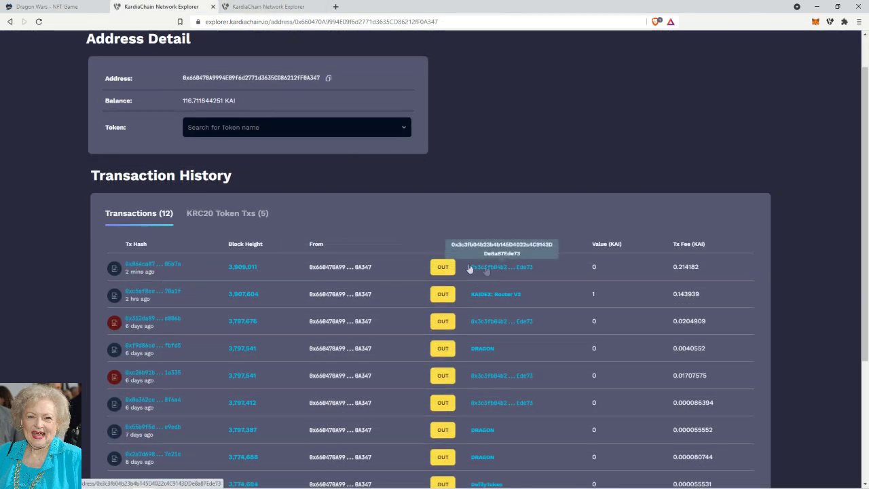
left_click(39, 22)
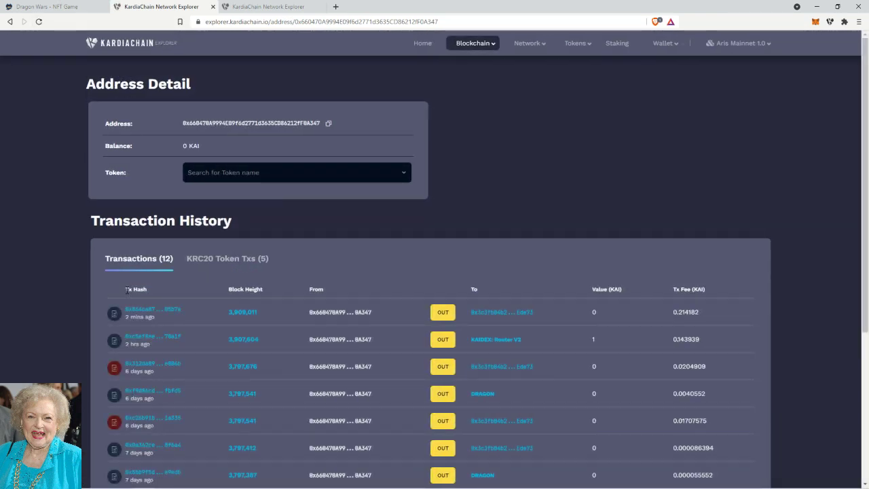
View KRC20 token transfers showing the 100 DRAGON outgoing transfer, then return to Dragon Wars
scroll(235, 379, "down", 3)
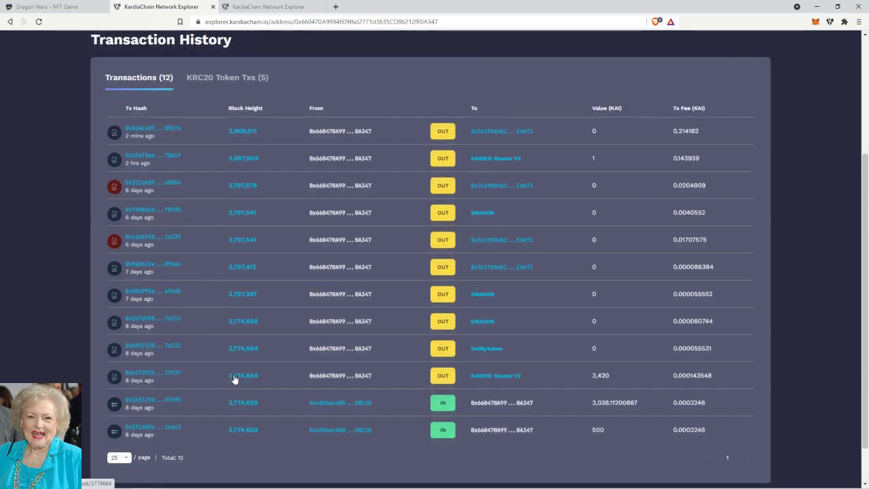
scroll(235, 379, "up", 3)
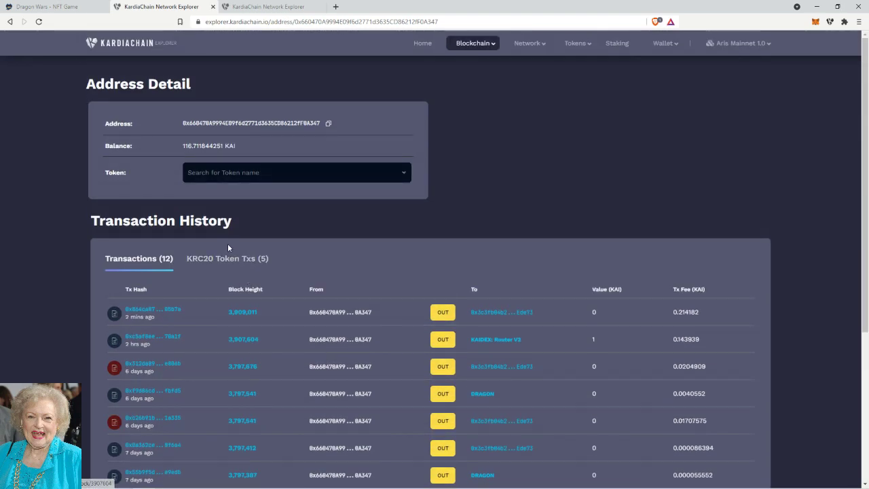
left_click(227, 257)
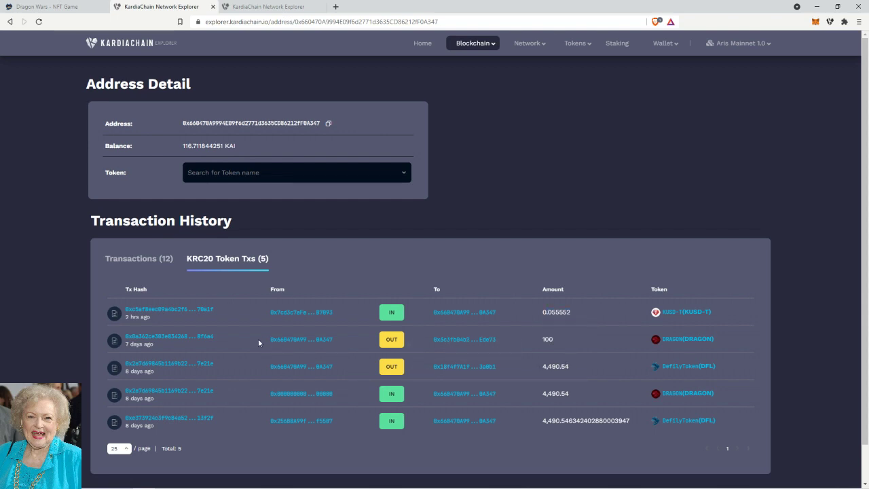
left_click(242, 6)
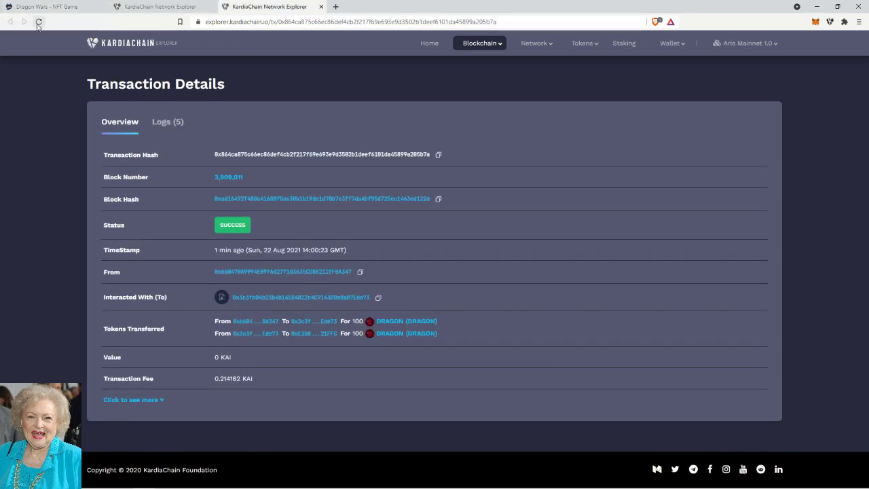
left_click(64, 6)
Try buying a Random Egg again and reload the Dragon Wars page
left_click(492, 405)
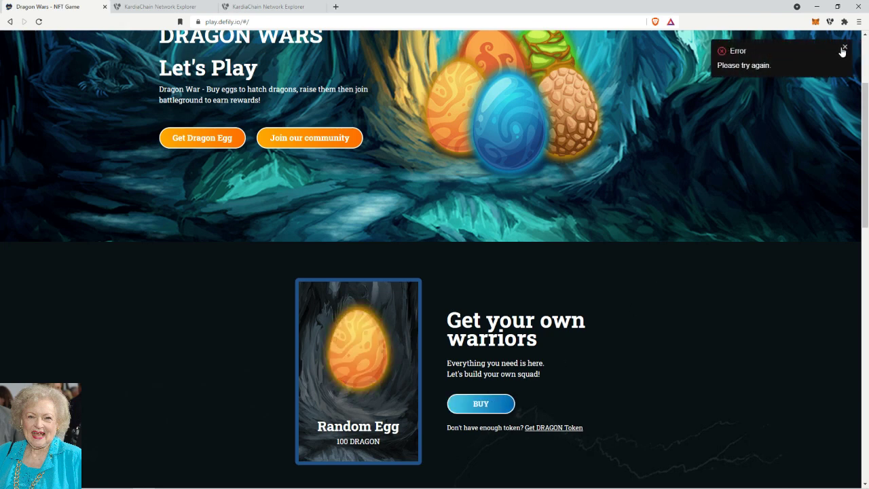
left_click(39, 21)
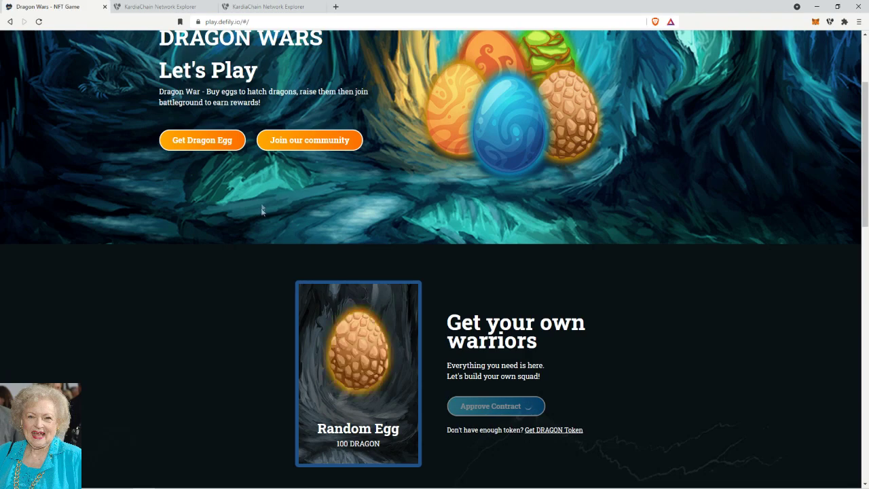
scroll(387, 256, "down", 2)
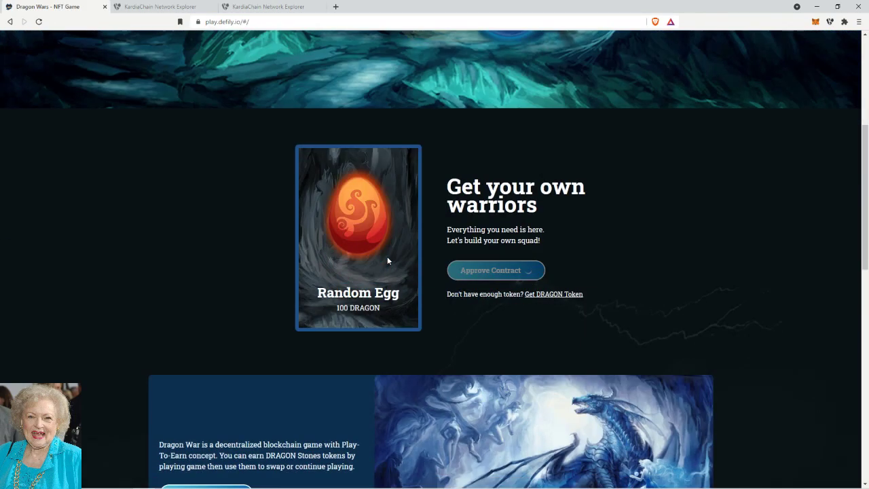
scroll(339, 244, "down", 3)
scroll(290, 232, "up", 4)
scroll(290, 232, "up", 3)
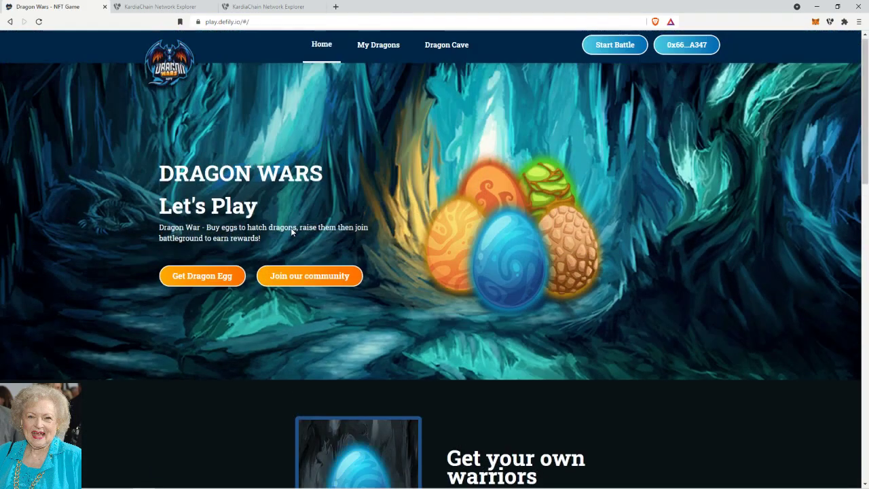
Retry the Random Egg purchase after the reload, then open Defily's Discord announcements
left_click(211, 274)
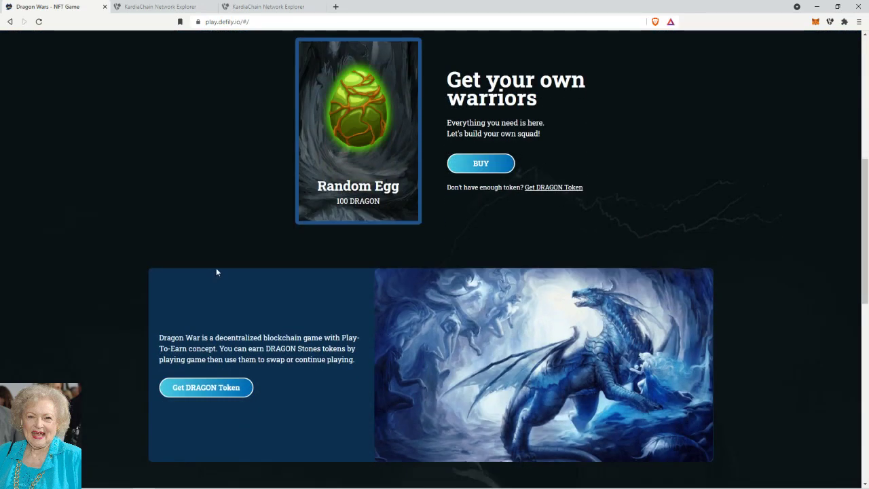
left_click(505, 167)
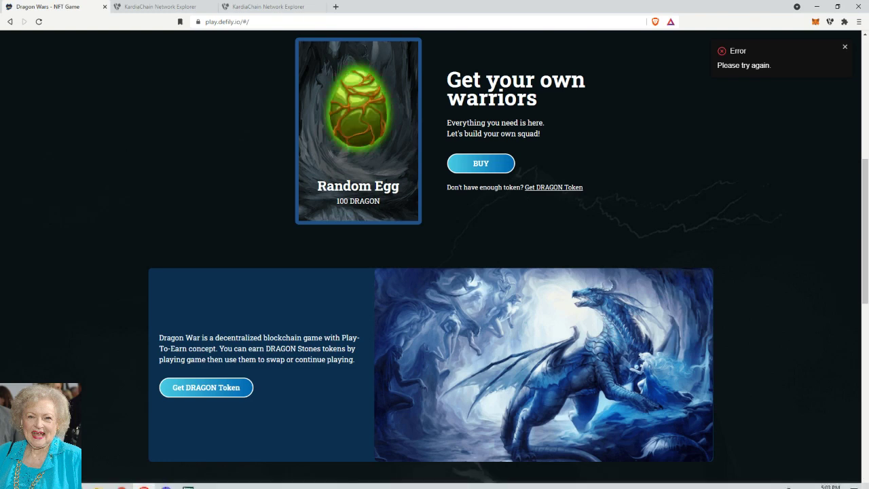
left_click(166, 486)
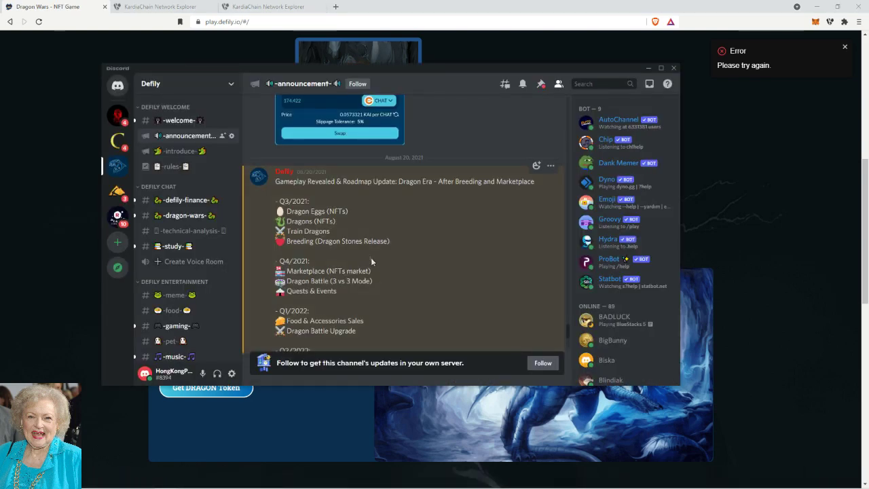
Highlight the roadmap post title and the Dragon Eggs, Dragons and Train Dragons items
left_click_drag(288, 182, 370, 181)
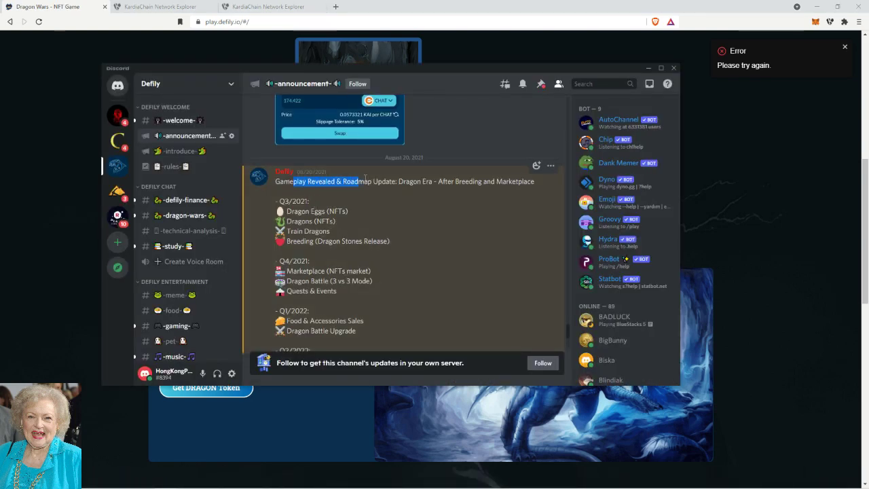
left_click(375, 182)
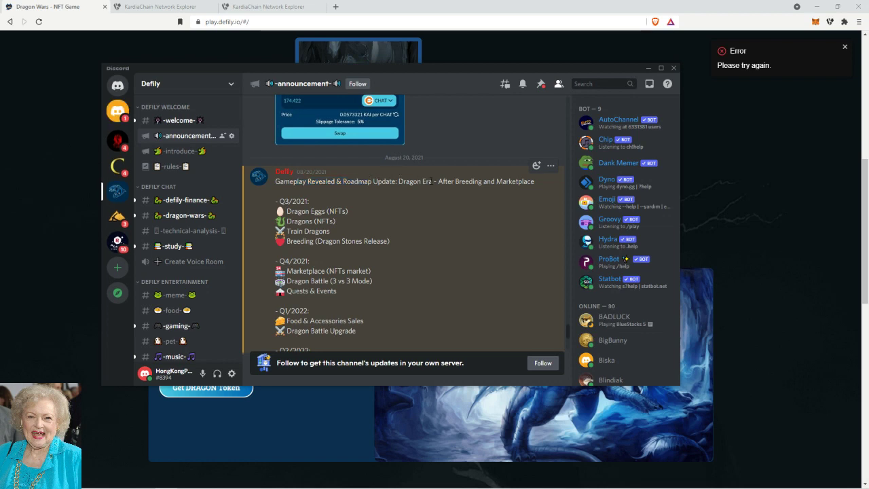
scroll(322, 211, "down", 2)
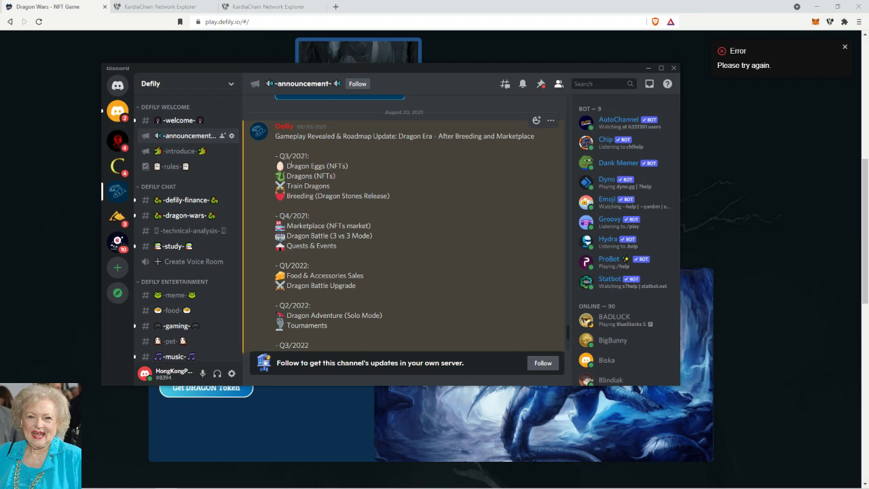
mouse_move(288, 165)
left_mouse_down()
mouse_move(349, 166)
mouse_move(334, 175)
mouse_move(341, 183)
left_mouse_up()
left_click(334, 176)
left_click(341, 184)
Highlight the Marketplace roadmap item, then bring the Dragon Wars page back to front
left_click_drag(287, 225, 345, 225)
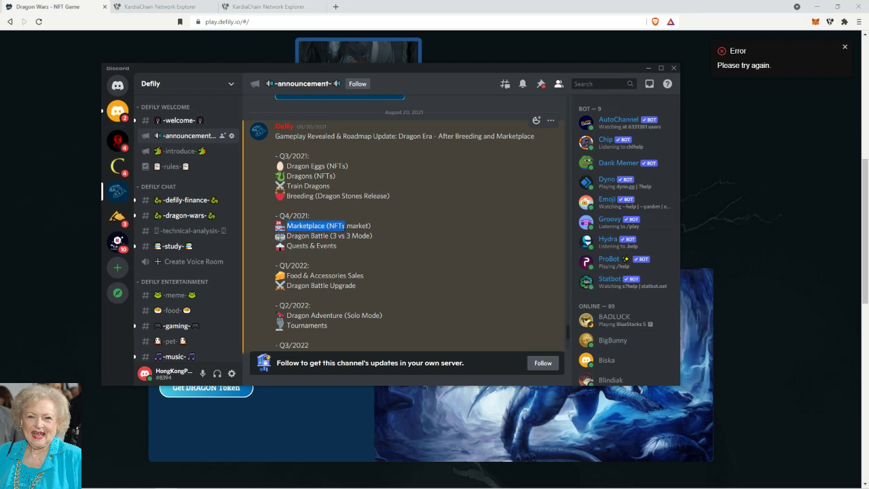
left_click(344, 225)
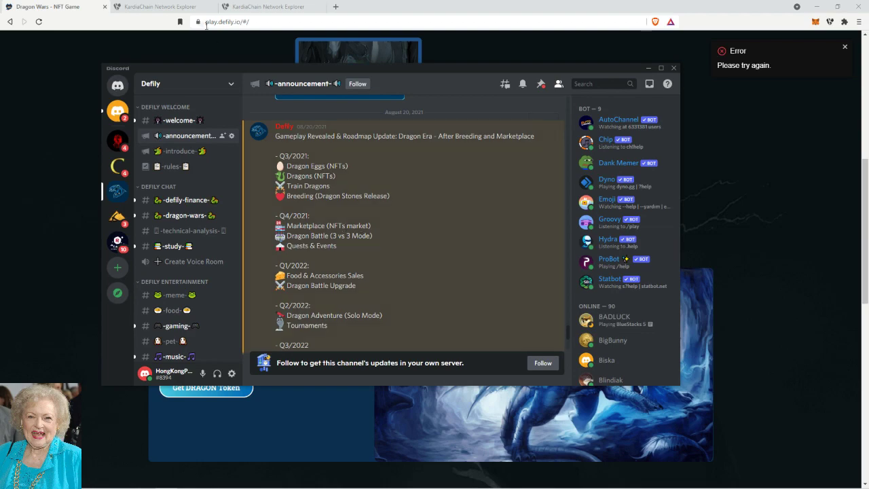
left_click(648, 68)
Retry buying the Random Egg, which fails again with 'Please try again'
left_click(468, 165)
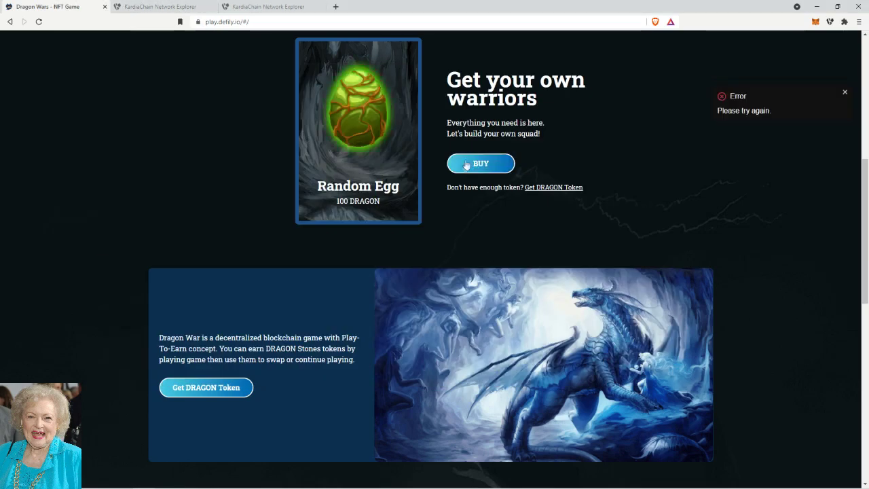
scroll(468, 163, "up", 1)
scroll(469, 189, "up", 3)
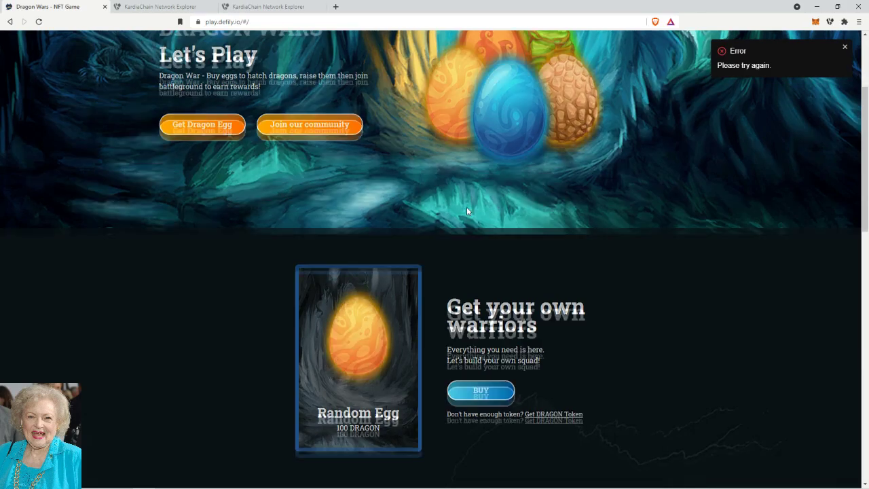
scroll(466, 206, "up", 2)
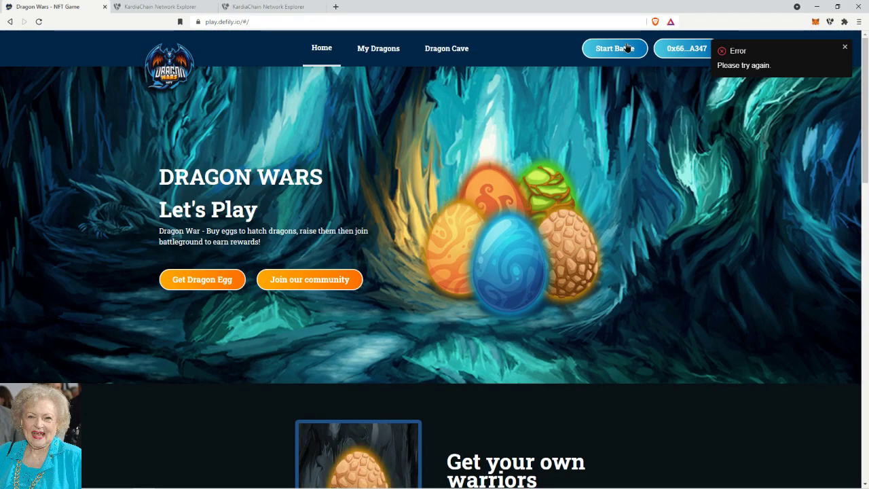
left_click(618, 49)
scroll(465, 192, "down", 5)
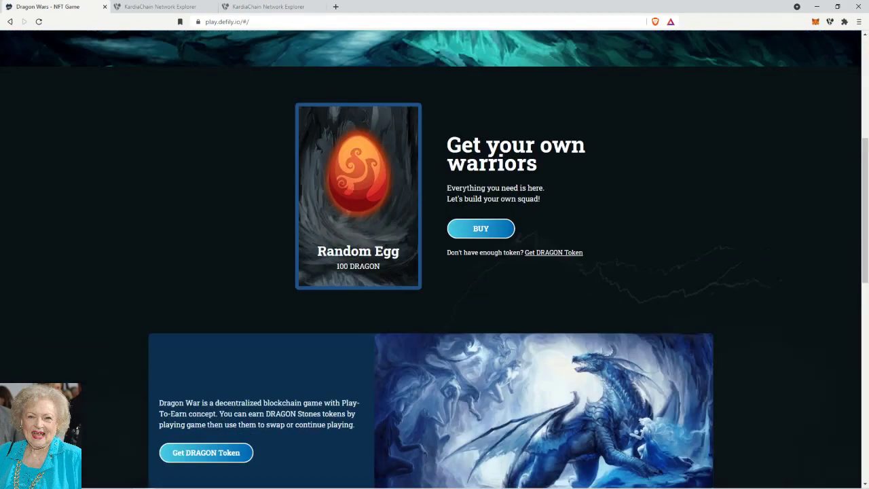
left_click(490, 229)
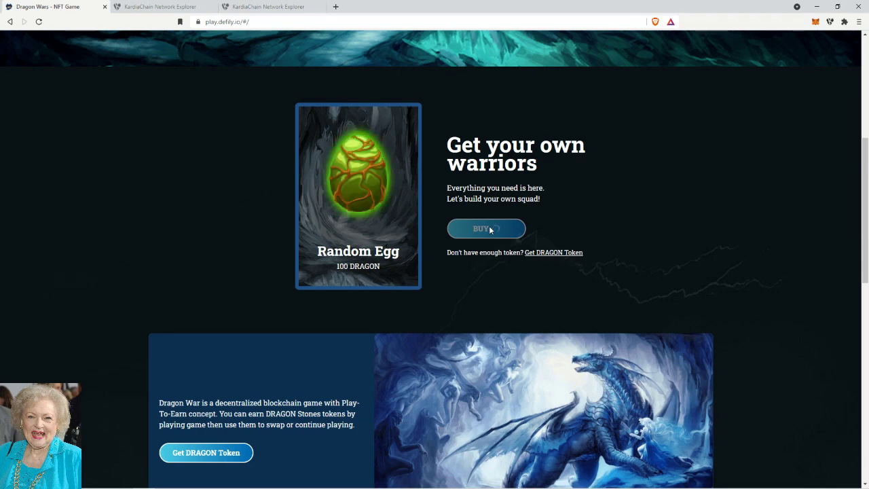
Scroll to the top of the game page and bring up Defily's Discord announcements
scroll(490, 230, "up", 1)
scroll(490, 229, "up", 2)
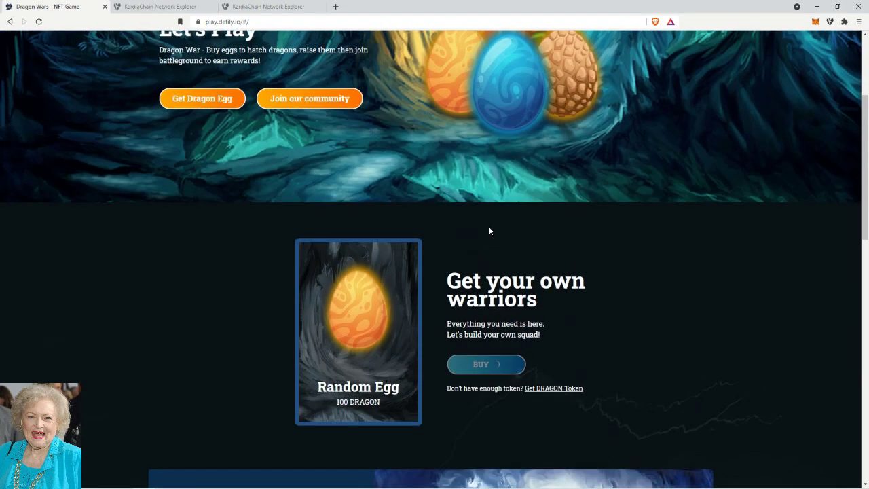
scroll(489, 224, "up", 2)
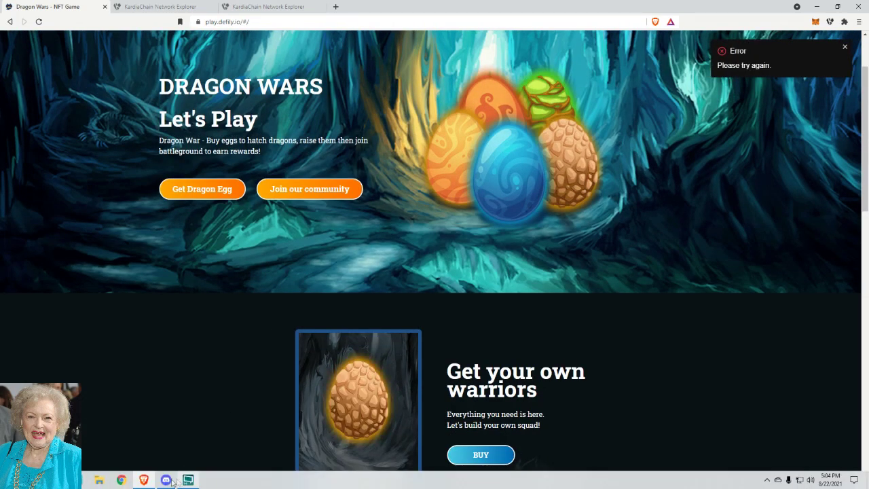
left_click(166, 485)
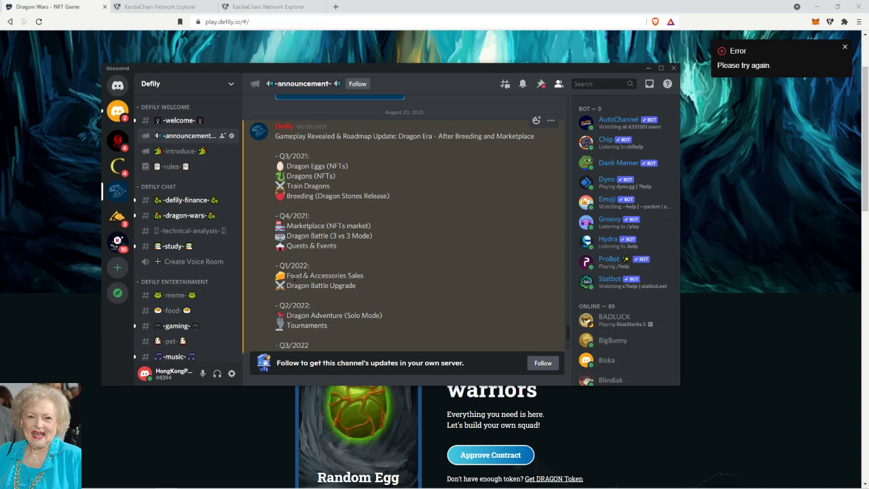
Highlight the Q1 and Q2 2022 roadmap items: Dragon Battle Upgrade, Dragon Adventure, Tournaments
left_click_drag(291, 285, 344, 285)
left_click(291, 275)
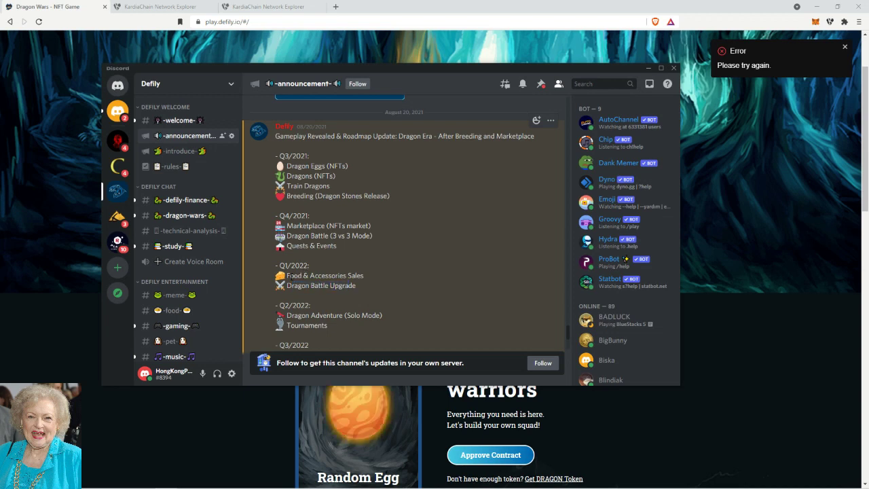
left_click_drag(288, 275, 319, 285)
left_click(314, 284)
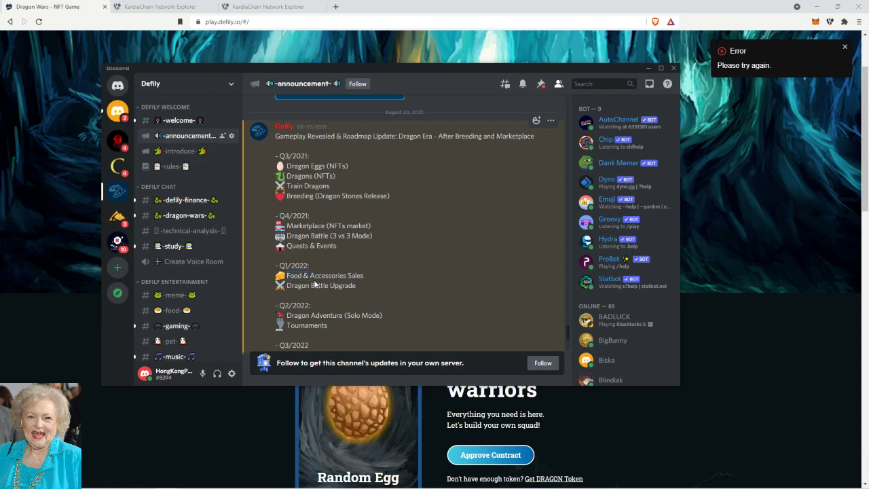
scroll(314, 284, "down", 2)
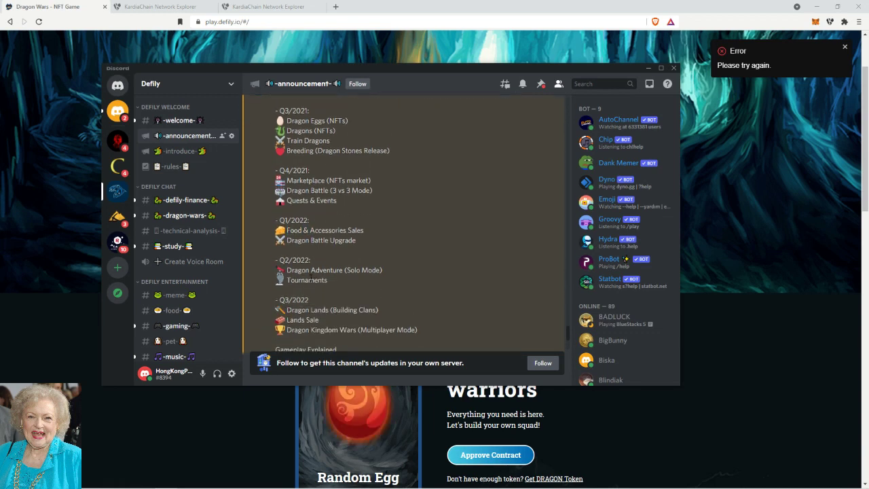
left_click_drag(288, 269, 359, 270)
left_click(355, 268)
left_click(360, 269)
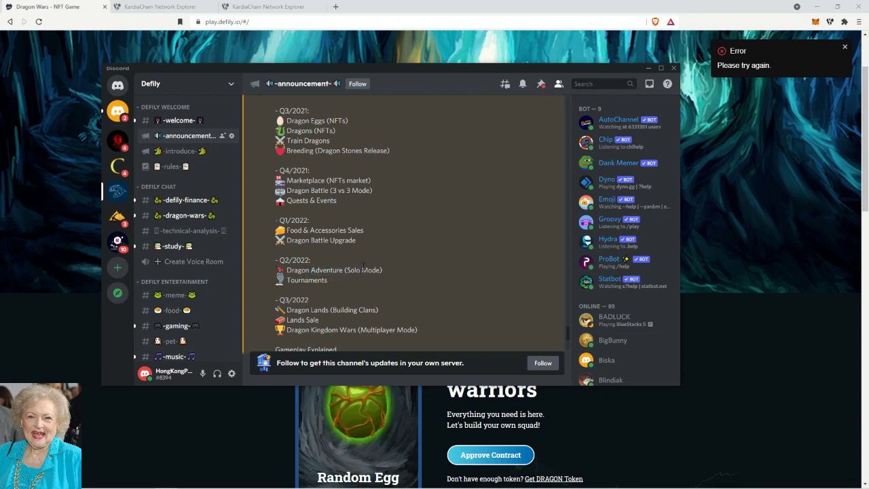
left_click_drag(292, 279, 327, 280)
left_click(327, 280)
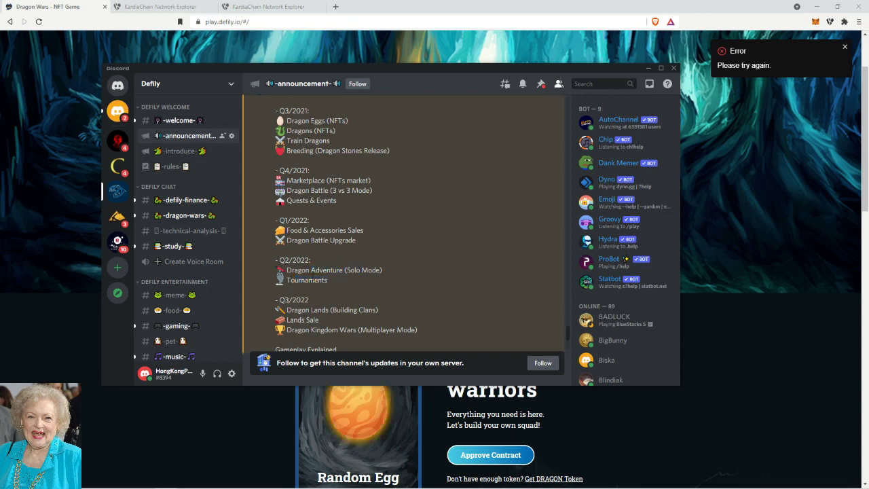
Highlight the Dragon Lands, Building Clans and Lands Sale roadmap items
scroll(327, 280, "down", 2)
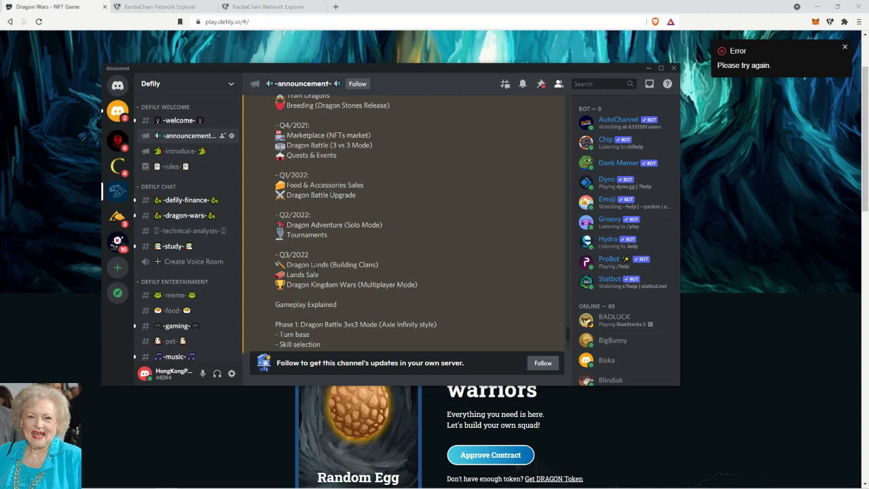
left_click_drag(314, 265, 337, 264)
left_click(333, 265)
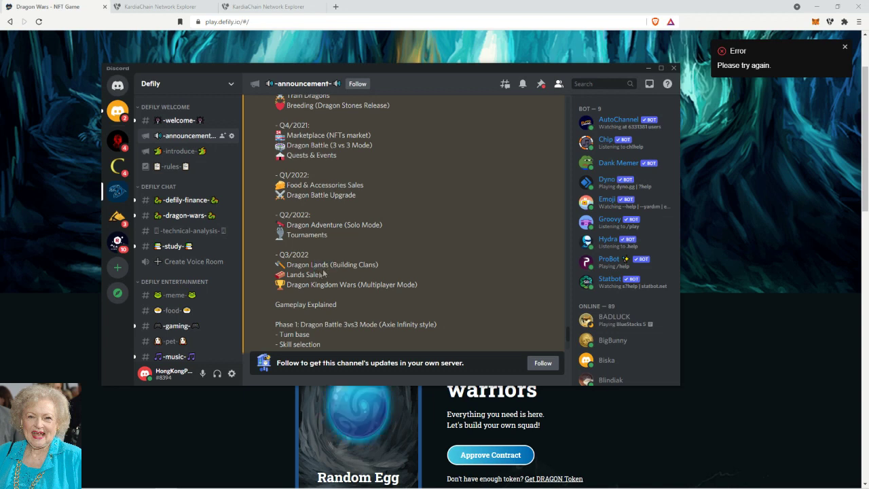
left_click_drag(331, 264, 377, 266)
left_click(378, 267)
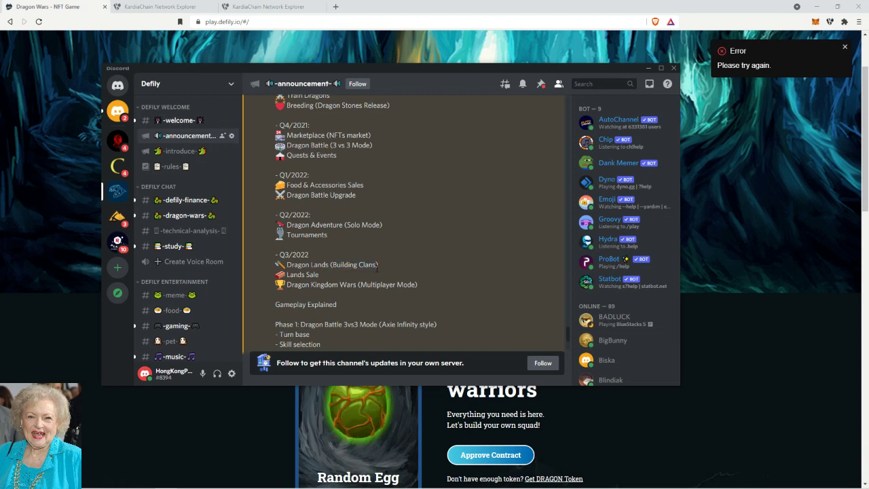
left_click_drag(285, 274, 338, 284)
left_click(338, 285)
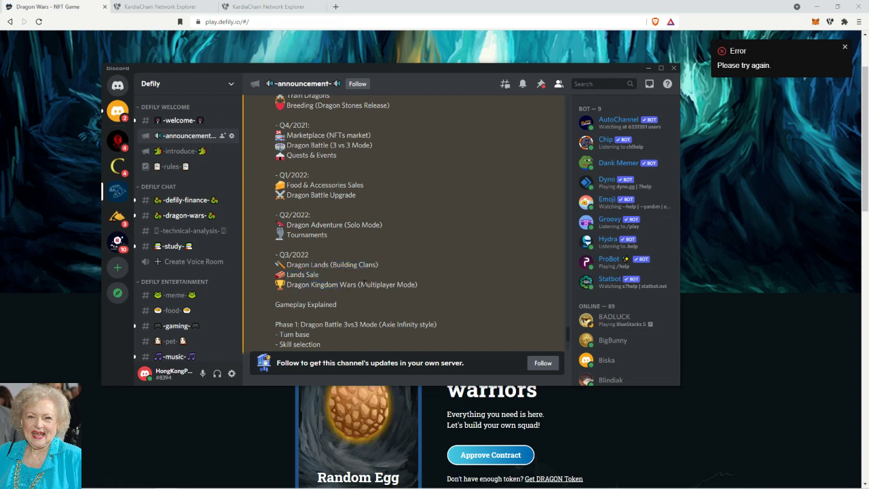
Read the gameplay Phase 1 'Infinity' section, then minimize Discord to show Dragon Wars
scroll(284, 233, "down", 3)
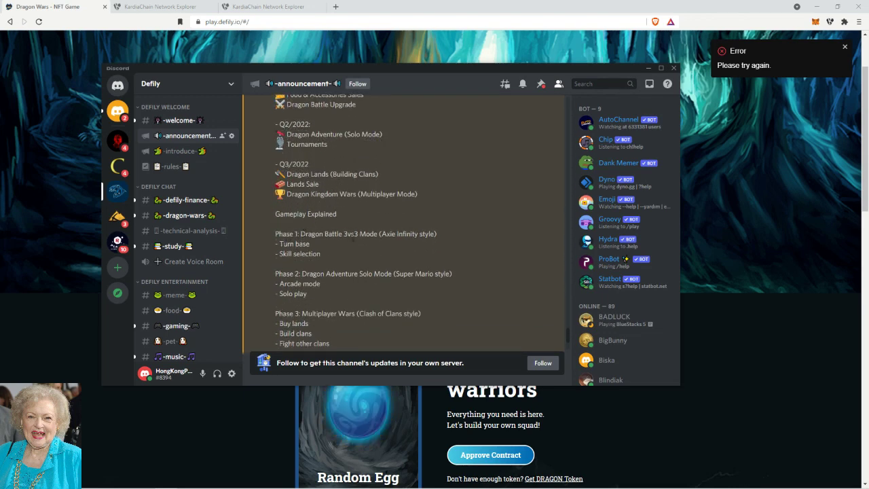
double_click(411, 233)
left_click(283, 244)
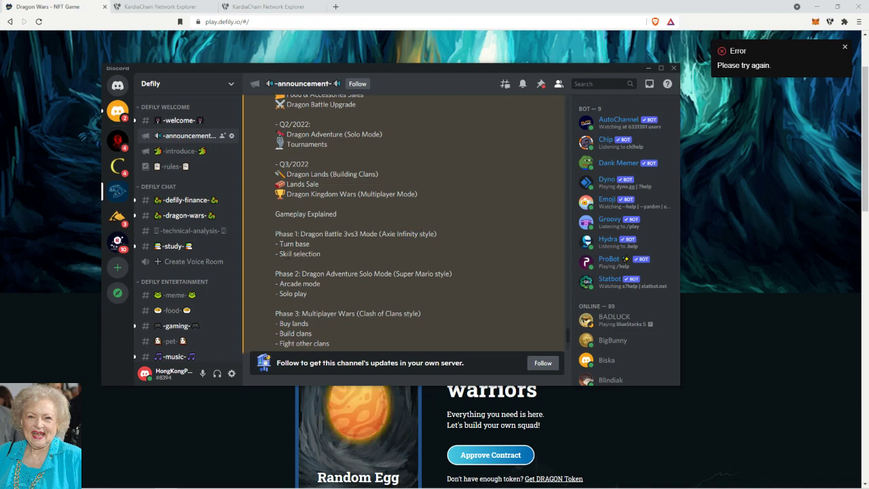
left_click(85, 7)
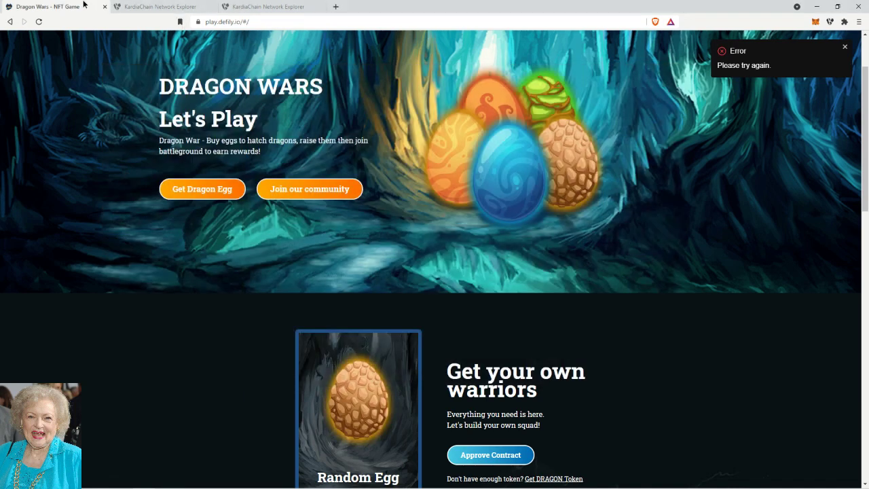
Approve the contract and review recent transactions in the KardiaChain wallet
left_click(499, 453)
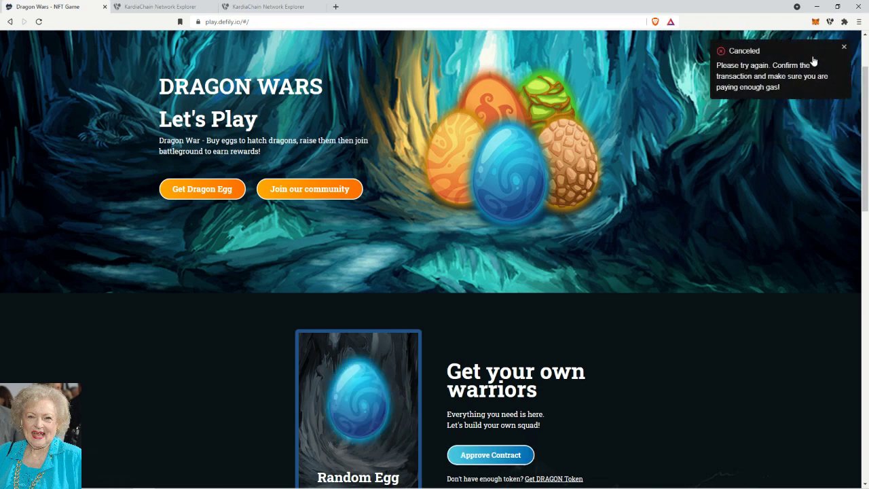
left_click(831, 23)
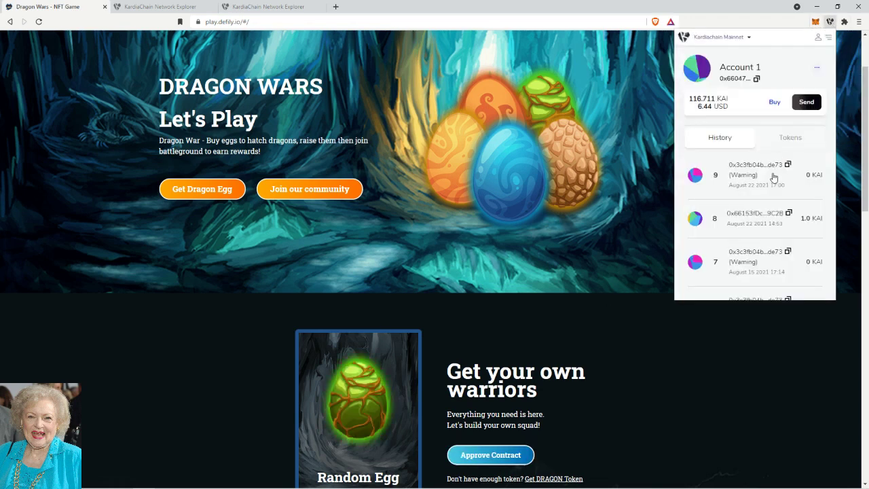
scroll(772, 184, "down", 2)
scroll(772, 186, "up", 3)
left_click(201, 320)
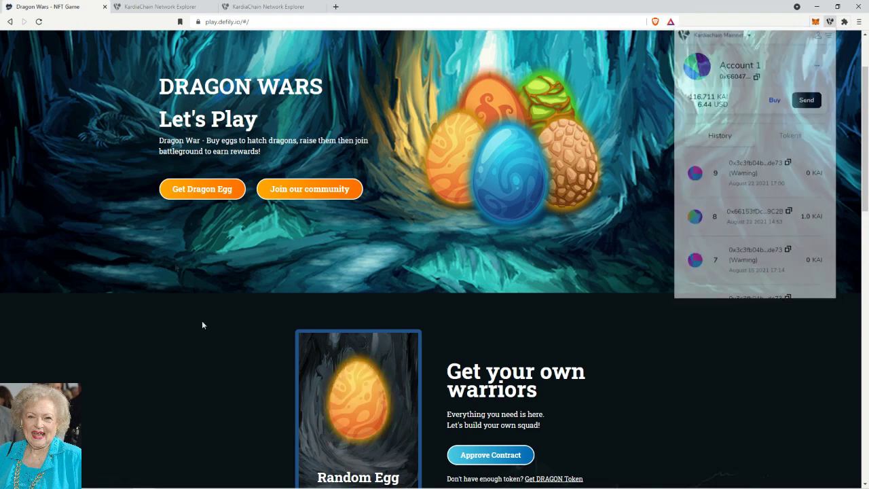
Reload Dragon Wars and resubmit the Random Egg purchase with gas price 3500
left_click(45, 23)
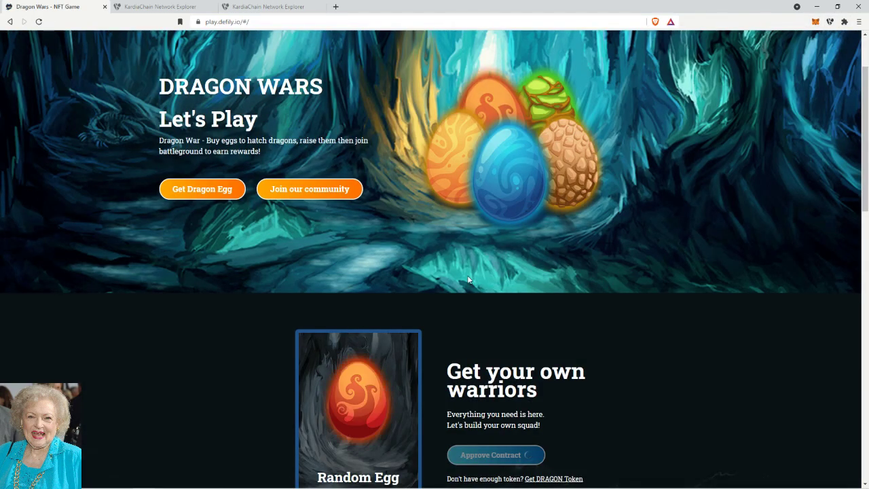
scroll(468, 280, "down", 2)
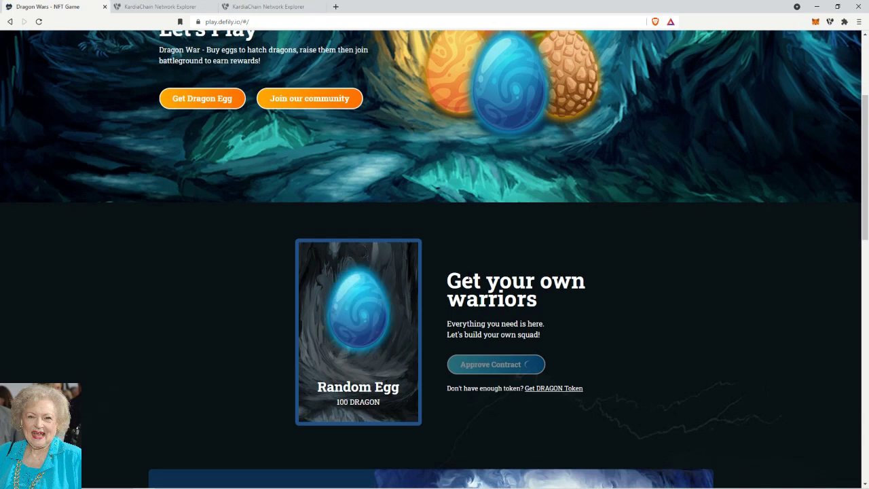
left_click(480, 364)
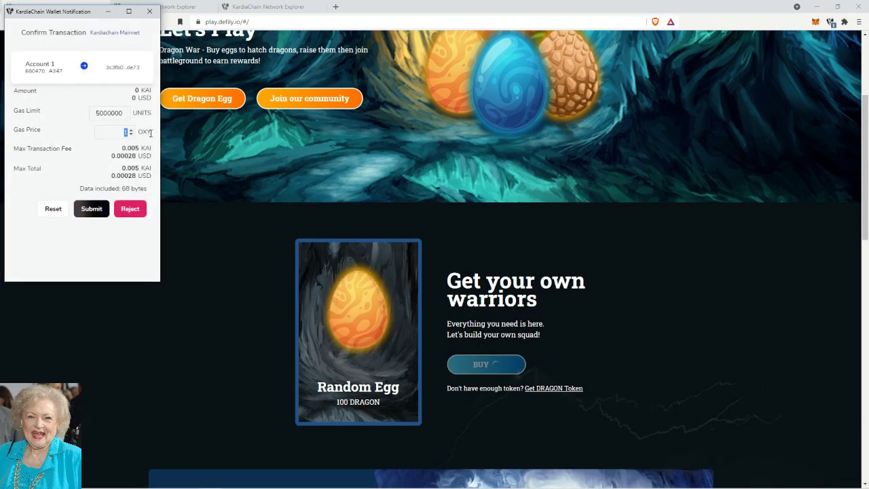
type("3500")
left_click(99, 210)
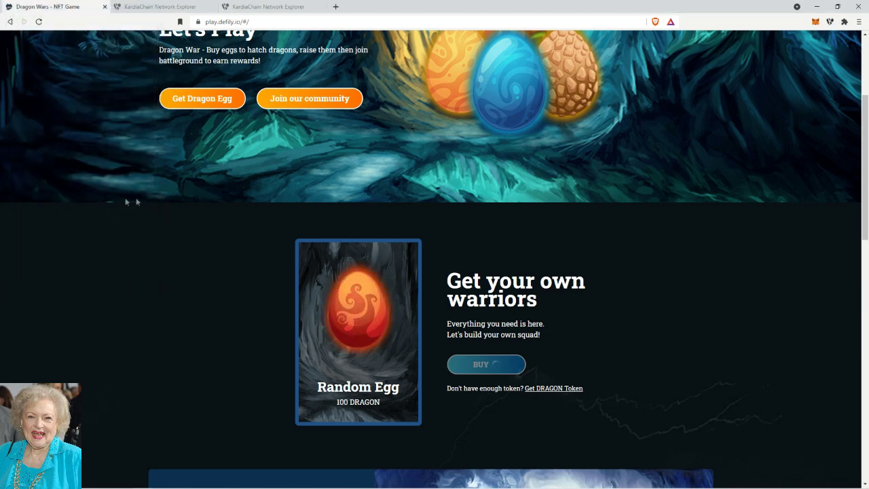
Check the 100 DRAGON transfer's details in the explorer, then reopen Discord
left_click(195, 6)
left_click(268, 6)
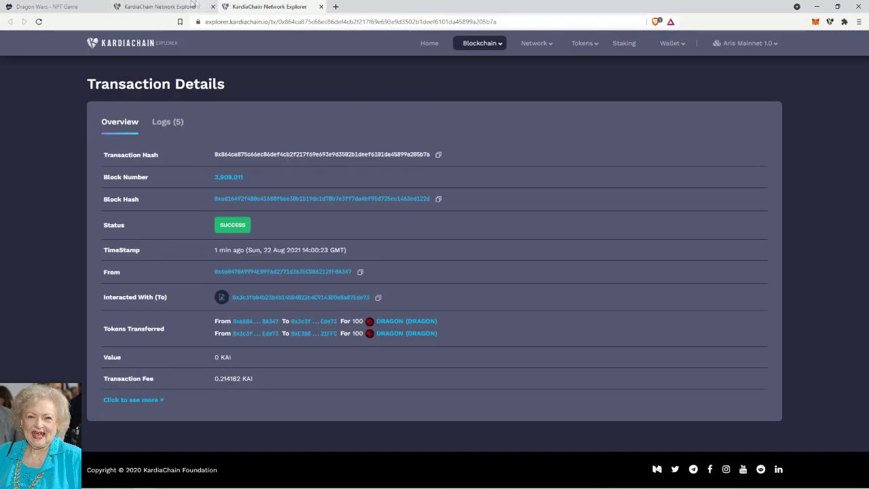
left_click(321, 6)
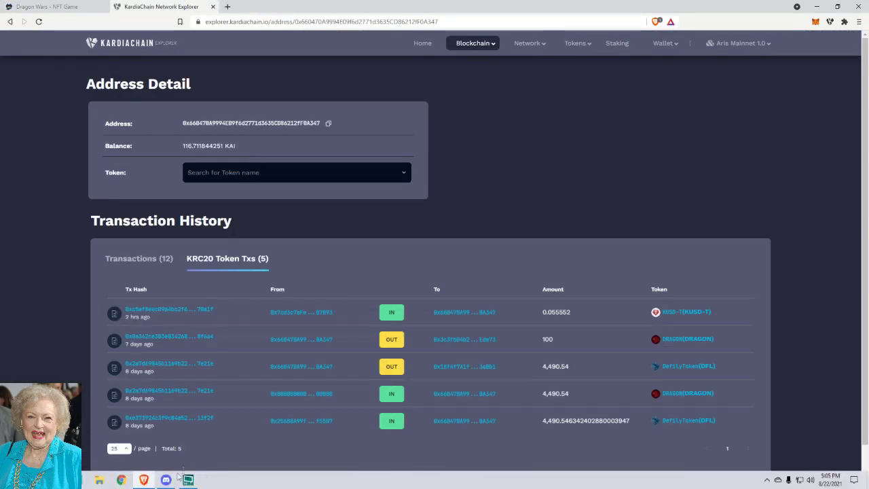
left_click(165, 479)
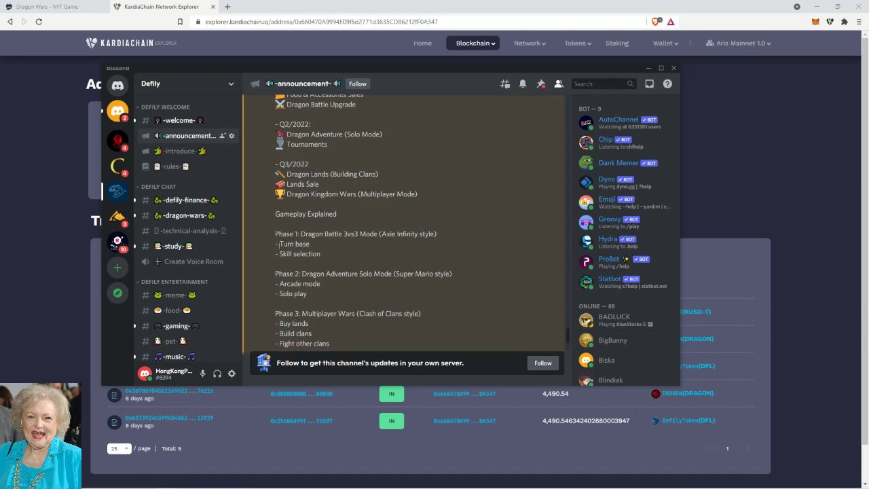
left_click_drag(278, 243, 309, 243)
left_click_drag(275, 273, 416, 274)
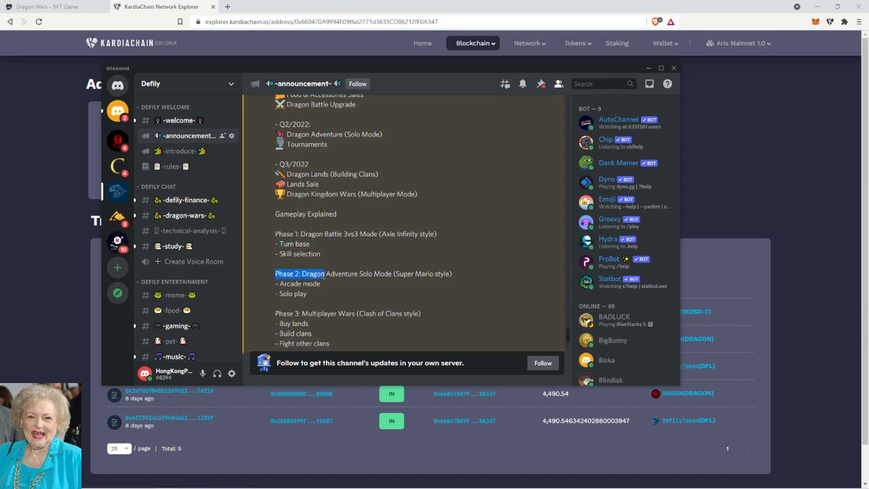
left_click(415, 274)
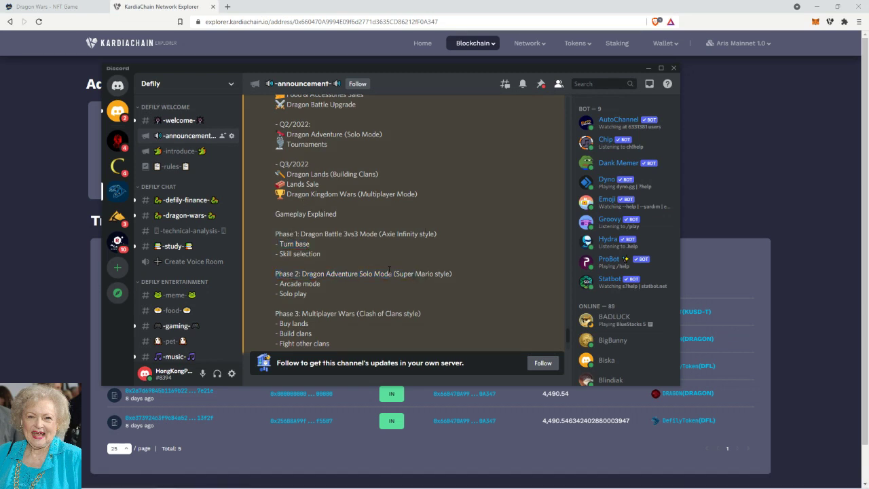
left_click_drag(407, 274, 428, 273)
left_click(319, 283)
left_click_drag(398, 274, 423, 273)
left_click(423, 274)
scroll(423, 274, "down", 2)
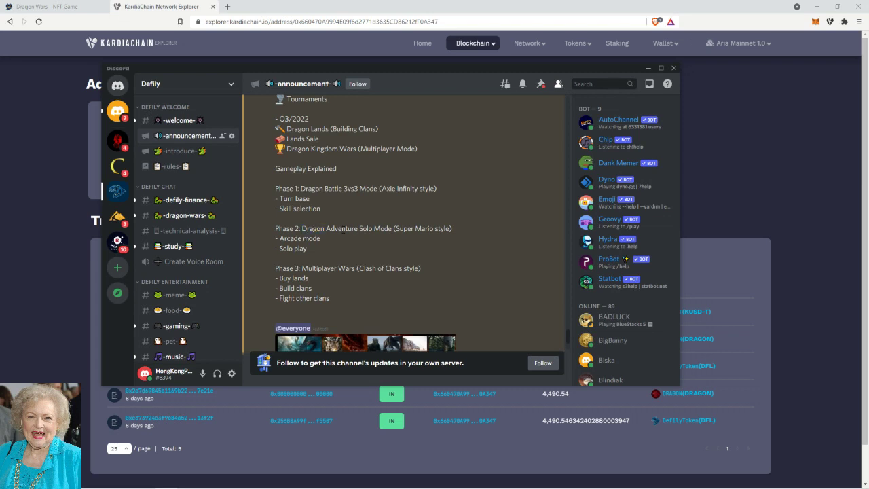
left_click_drag(321, 264, 378, 268)
left_click(378, 268)
scroll(293, 275, "down", 1)
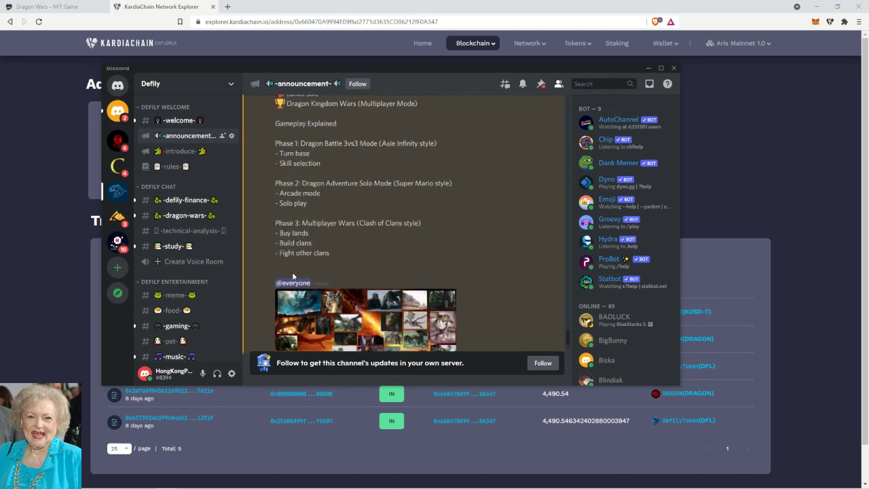
scroll(293, 275, "down", 1)
scroll(294, 276, "down", 1)
scroll(293, 275, "up", 1)
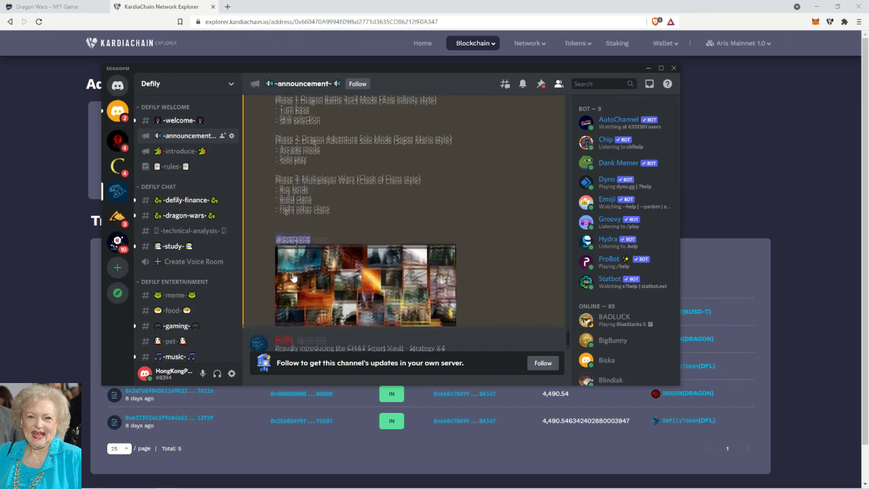
scroll(293, 277, "up", 2)
scroll(293, 277, "up", 1)
scroll(293, 277, "up", 1)
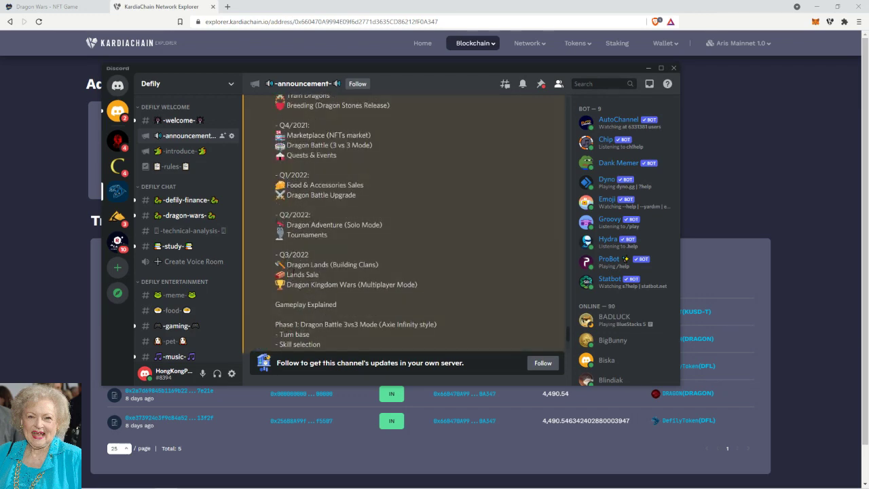
scroll(407, 224, "up", 2)
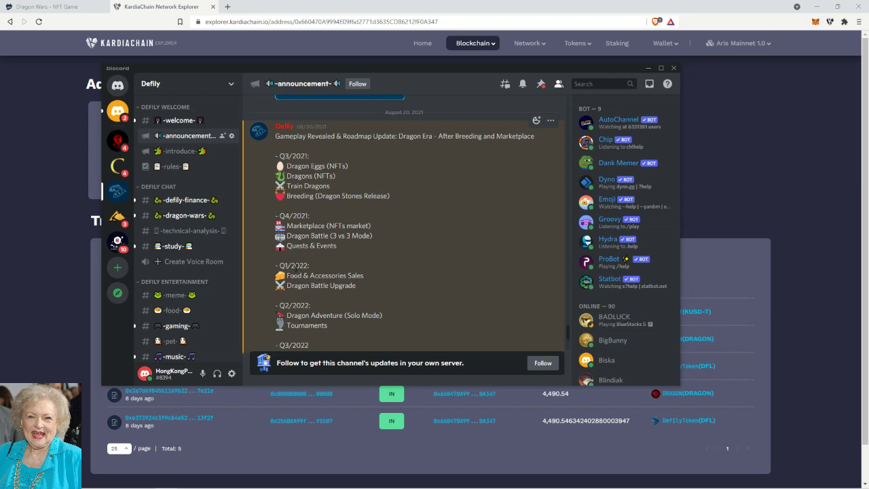
left_click_drag(333, 299, 309, 207)
Close Discord and open My Dragons, listing eggs Wood #373 and Fire #776
left_click(309, 207)
left_click(64, 116)
key("ctrl+shift+Tab")
scroll(274, 303, "up", 3)
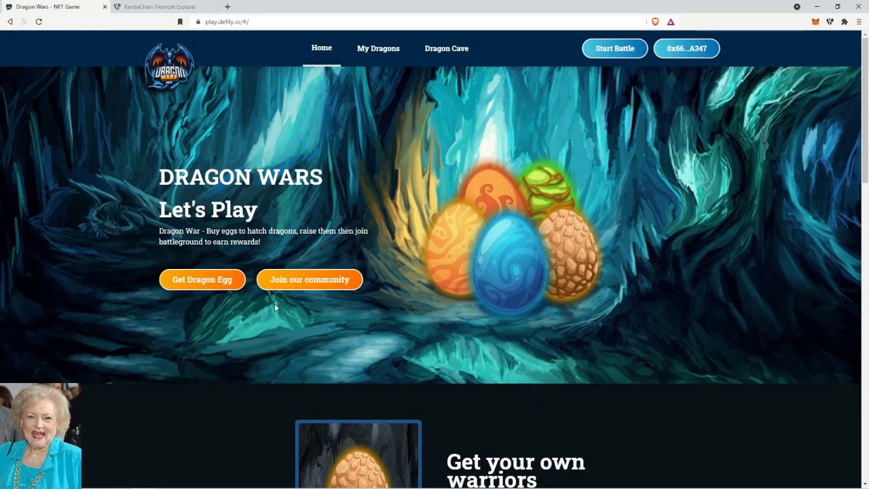
left_click(398, 55)
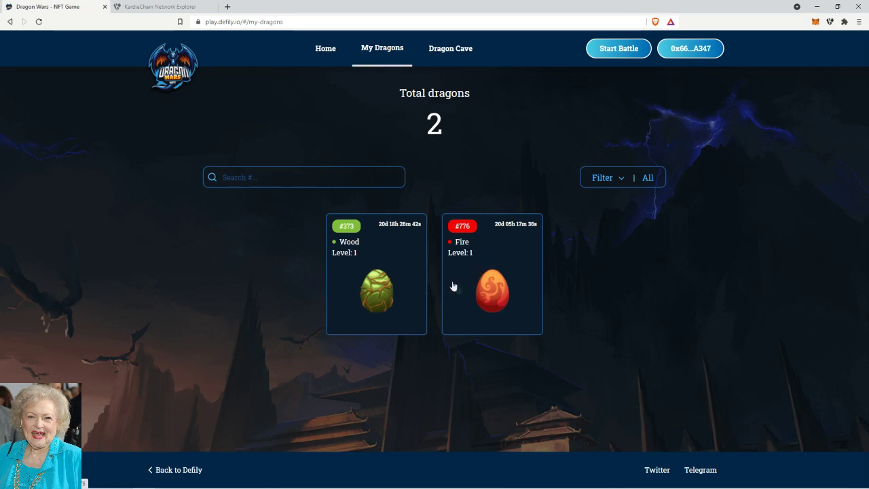
Check the KardiaChain wallet, revisit My Dragons, then return to the game's home page
left_click(826, 25)
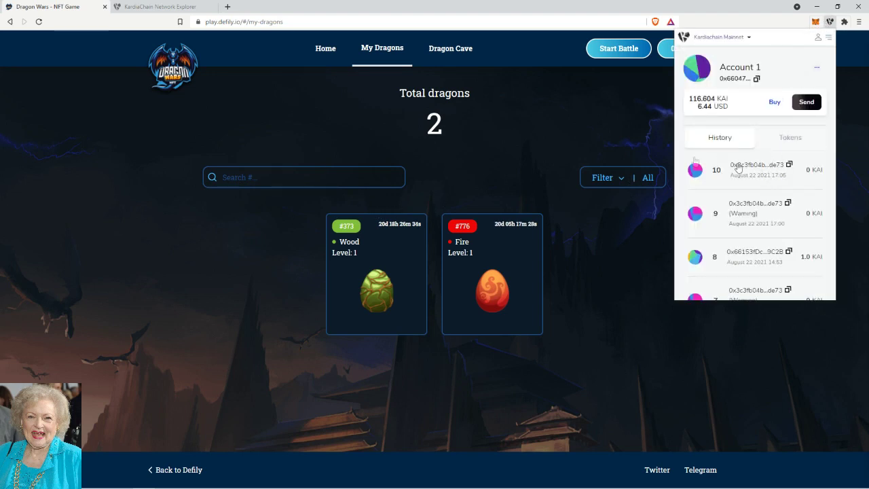
left_click(333, 51)
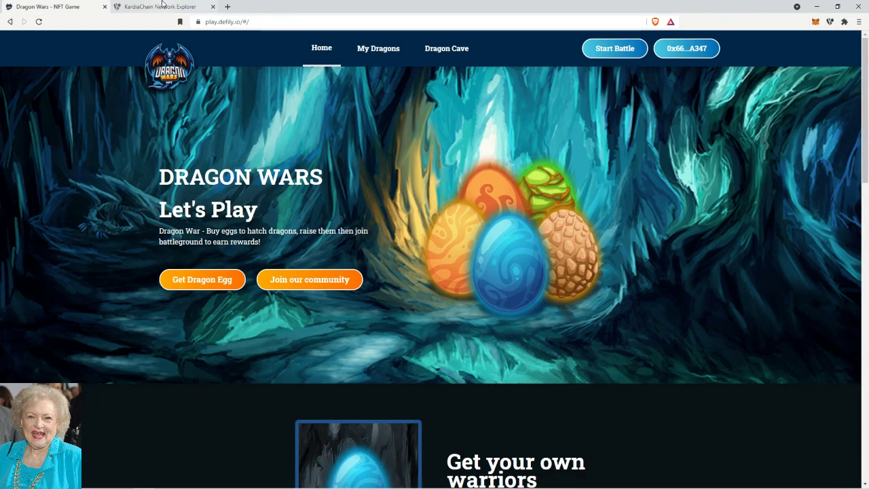
left_click(393, 53)
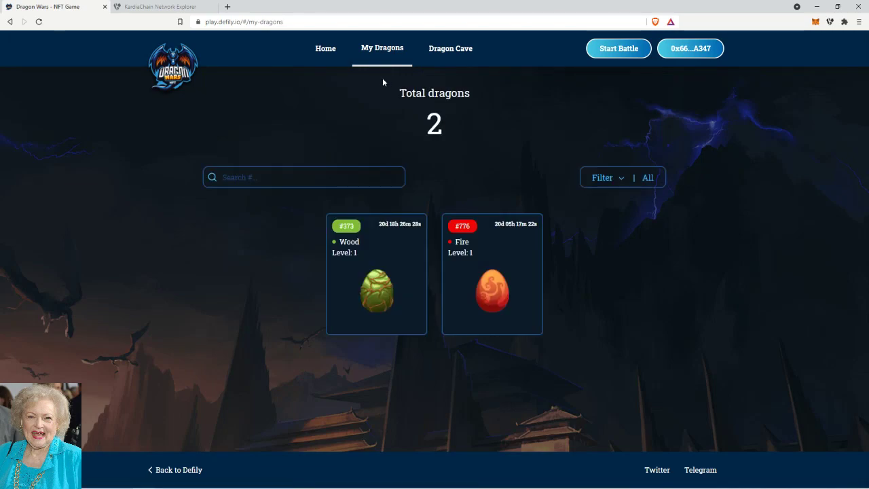
left_click(332, 50)
Approve the DRAGON contract at gas price 1000 and open the newest wallet transaction in the explorer
scroll(341, 183, "down", 2)
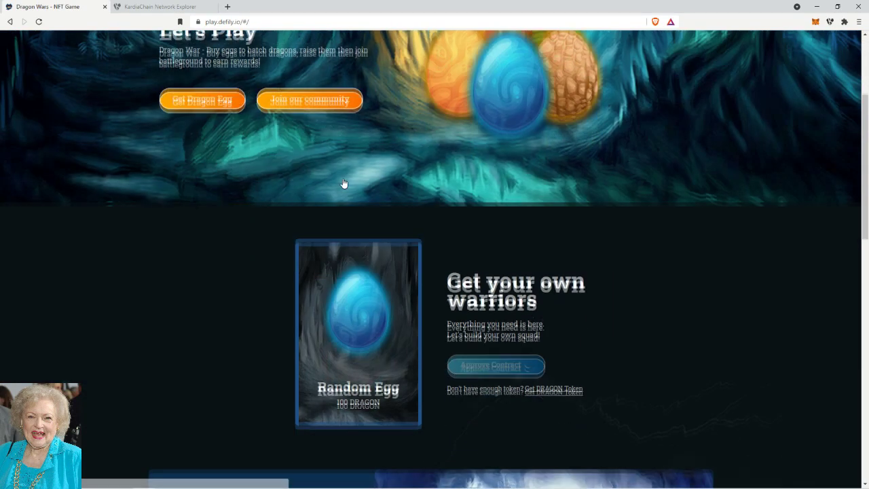
scroll(514, 273, "down", 1)
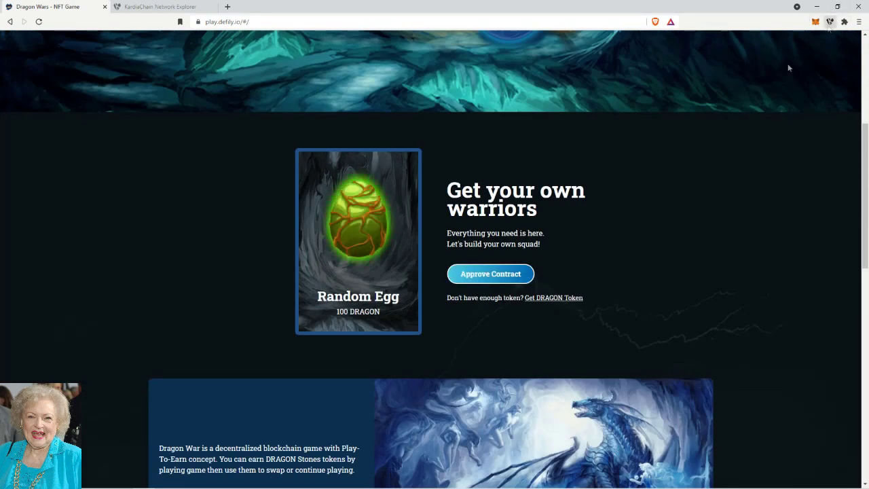
left_click(517, 272)
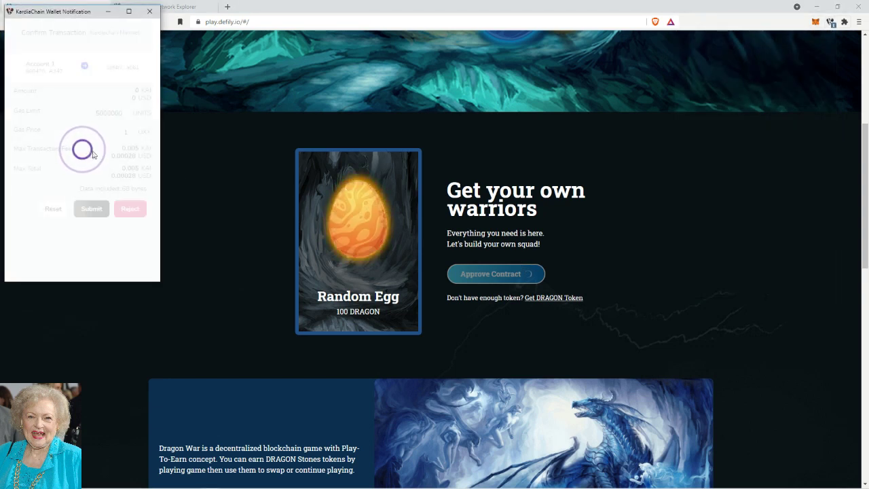
left_click(120, 131)
type("000")
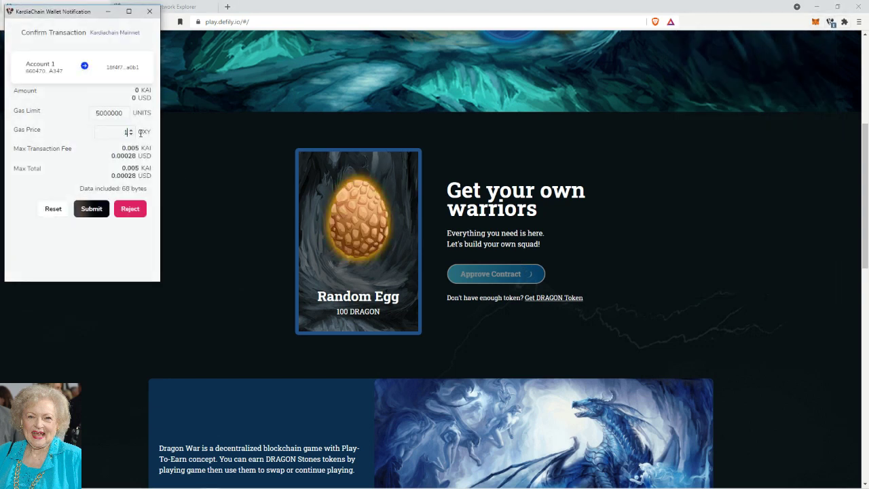
left_click(92, 209)
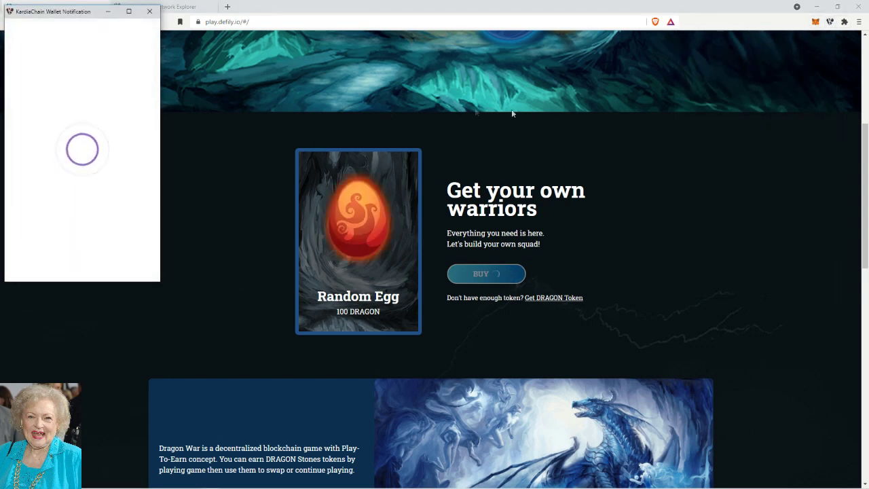
left_click(829, 21)
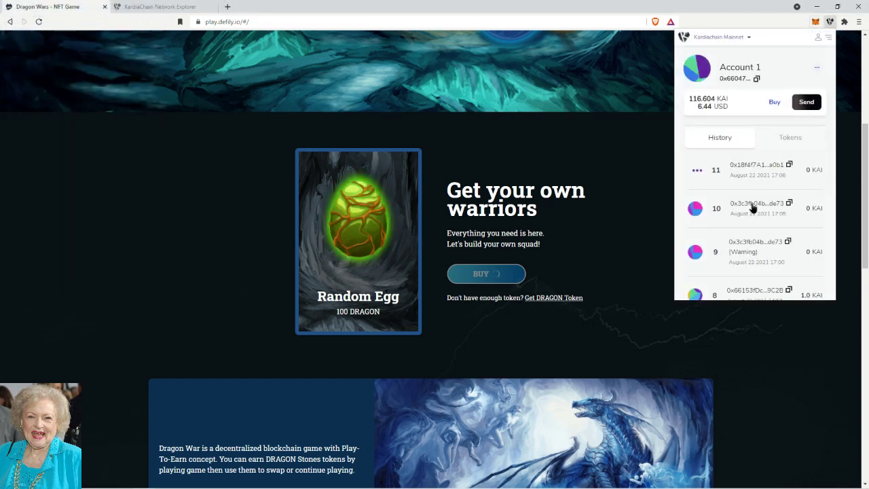
left_click(750, 202)
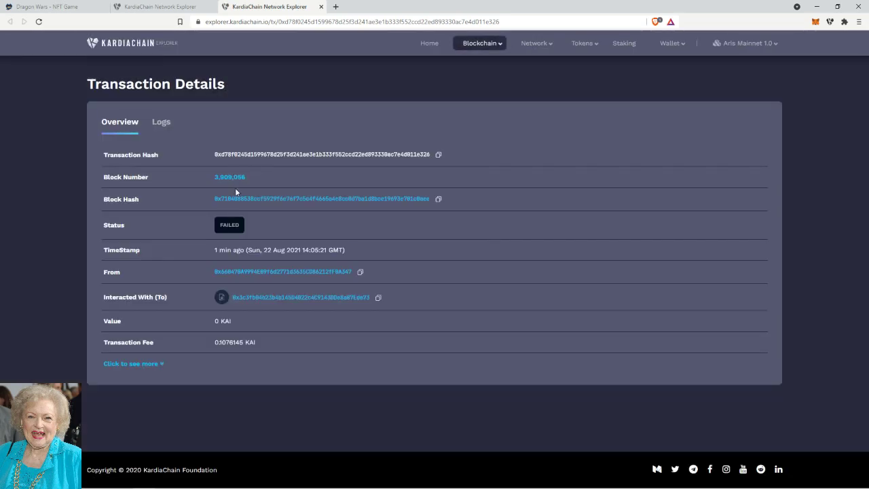
Note the FAILED status, close the transaction tab, and check the wallet history
left_click(321, 7)
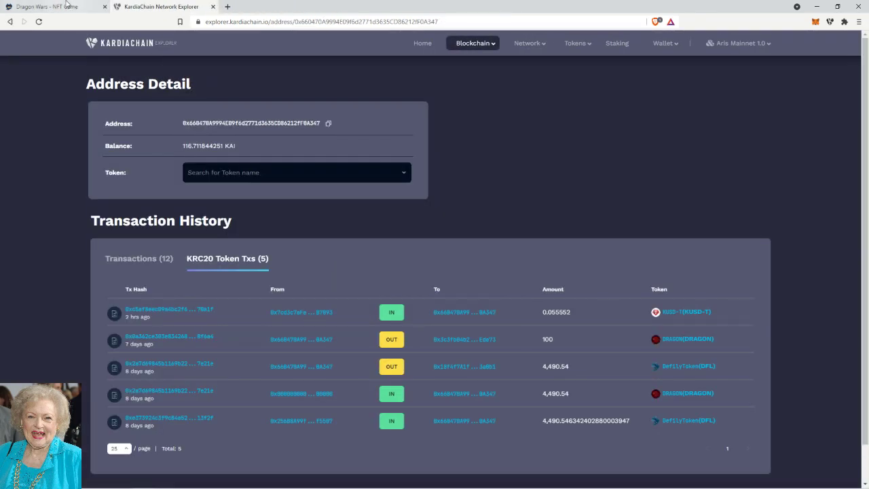
left_click(47, 7)
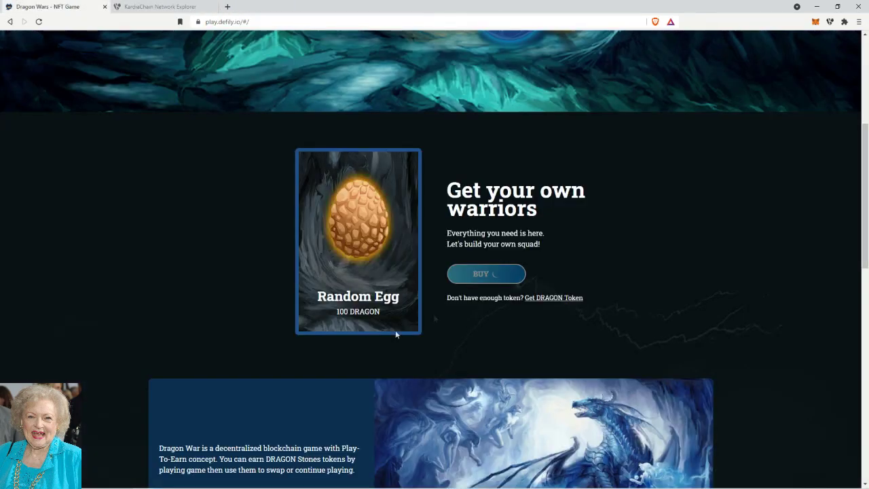
left_click(829, 21)
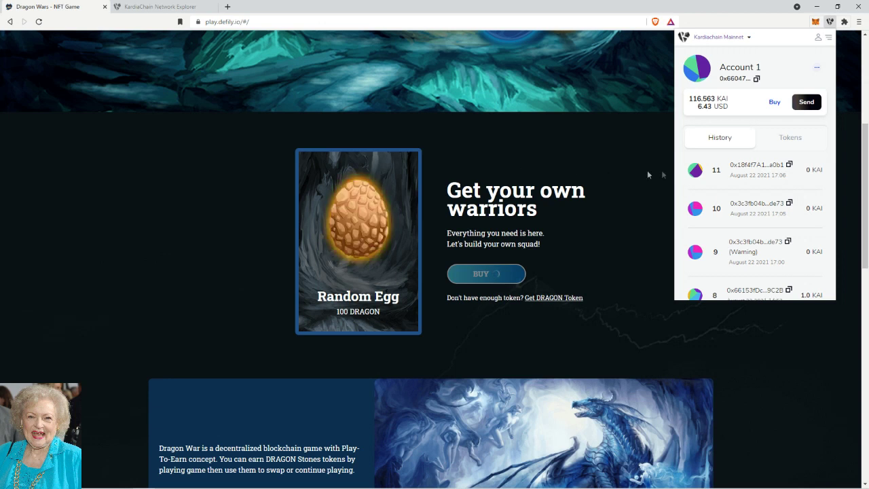
left_click(226, 235)
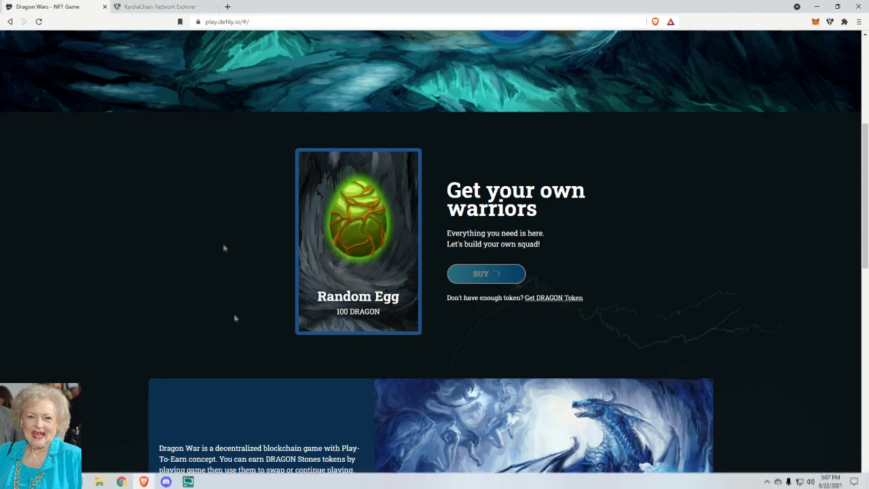
Reload the explorer address page to show KRC20 transfers, including the new outgoing 100 DRAGON
left_click(155, 8)
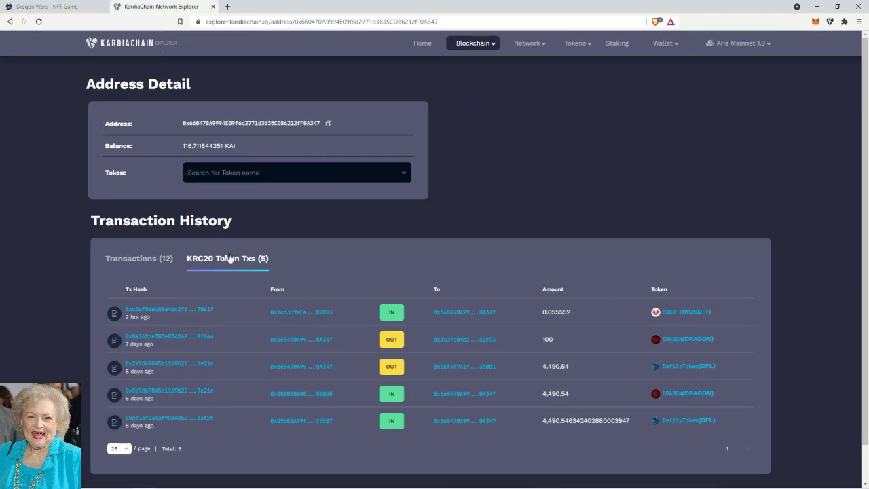
left_click(38, 22)
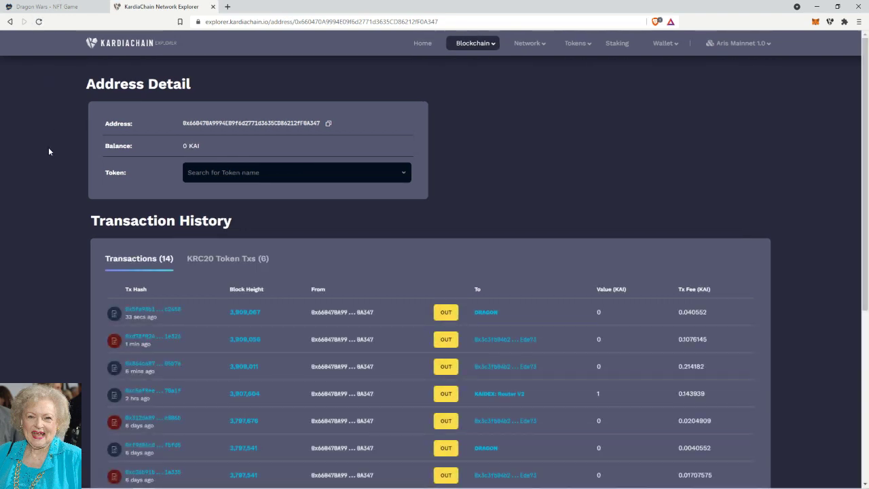
left_click(254, 263)
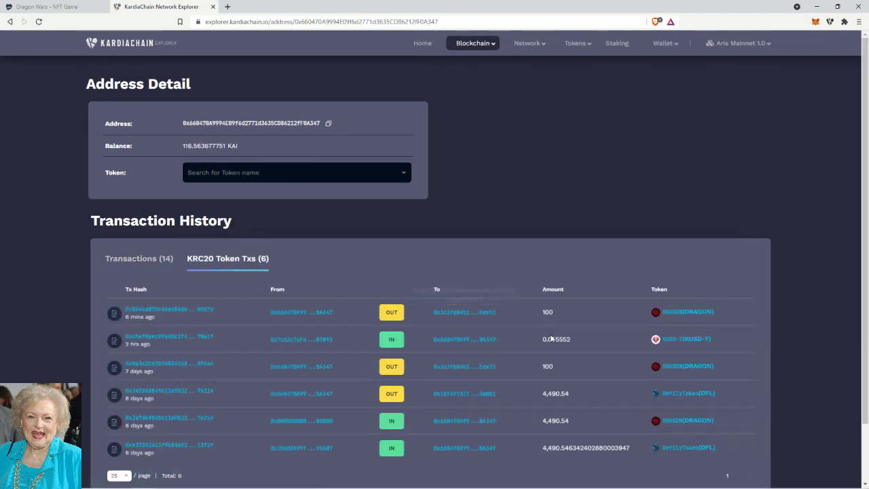
left_click(15, 5)
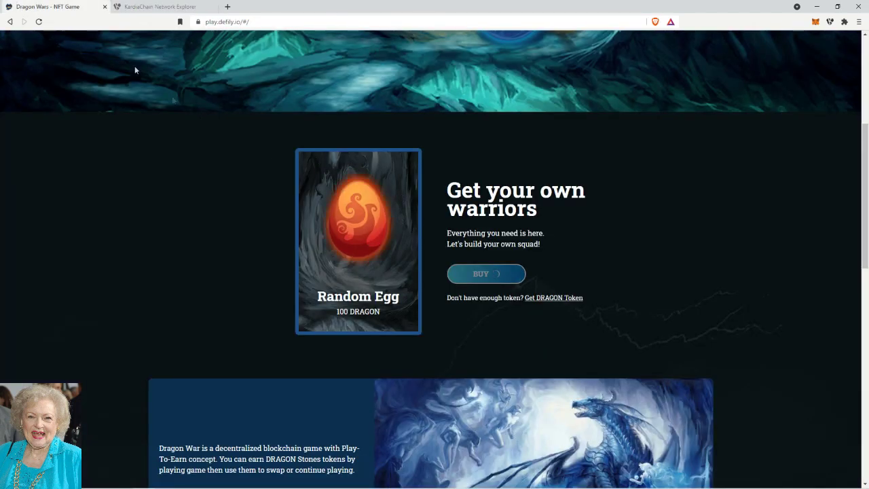
Retry buying a Random Egg for 100 DRAGON several times, then reload the game page
left_click(496, 272)
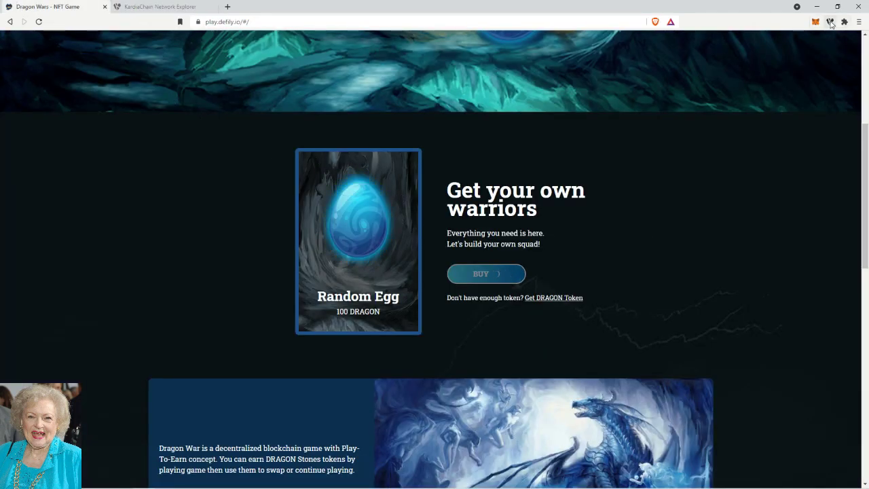
left_click(829, 21)
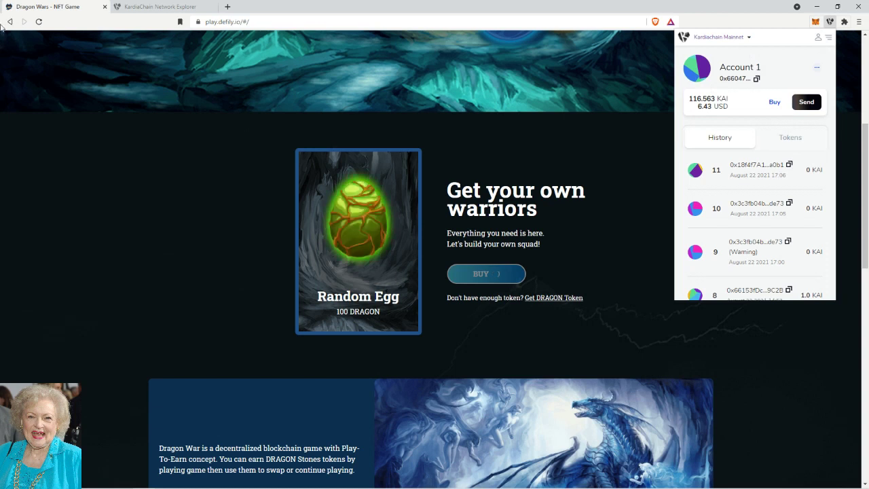
left_click(41, 32)
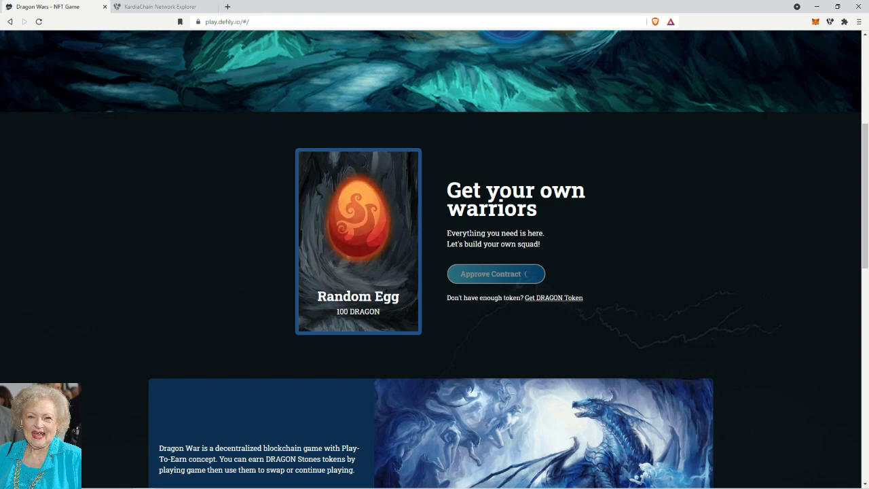
left_click(485, 275)
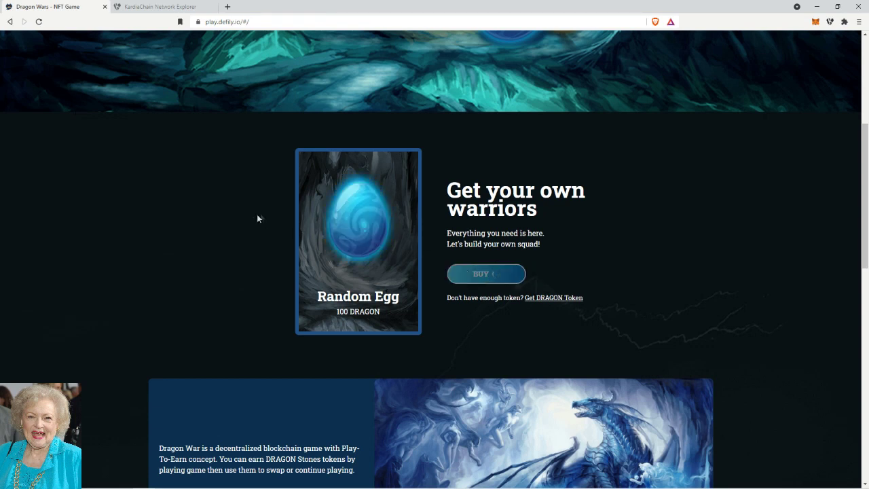
left_click(486, 266)
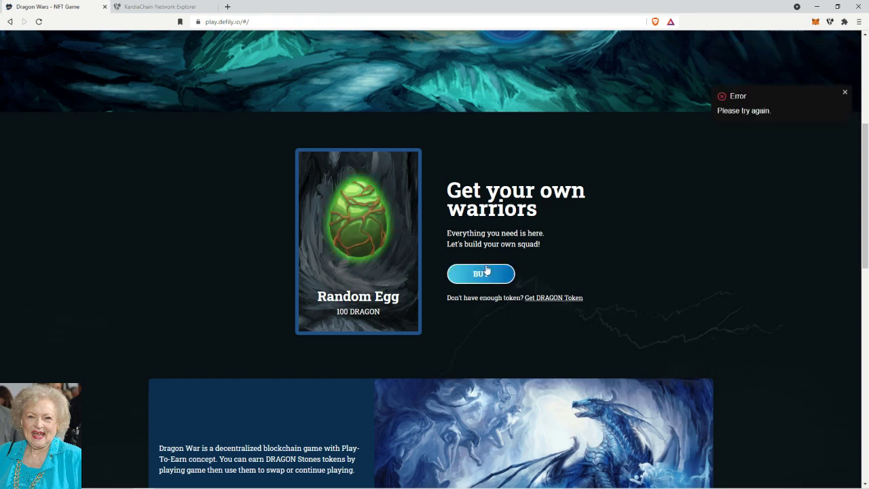
left_click(39, 21)
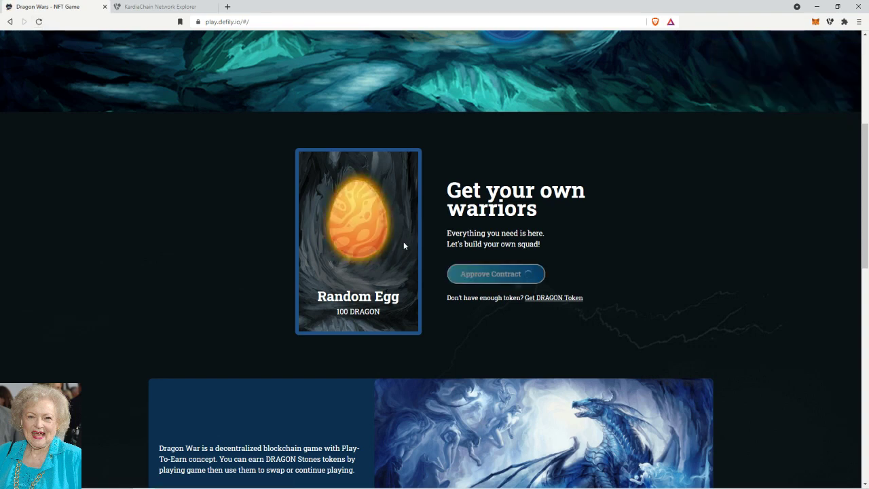
Submit the egg contract approval with the gas price raised to 100
scroll(268, 241, "up", 1)
scroll(268, 236, "up", 1)
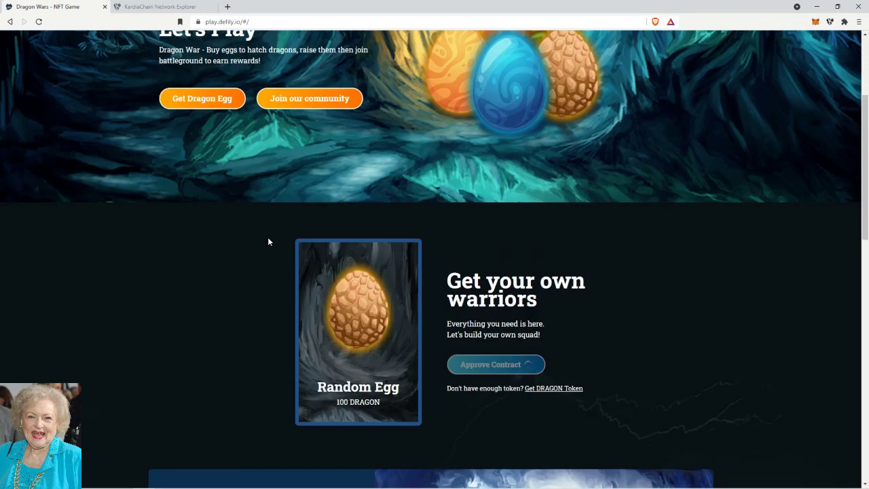
scroll(278, 200, "down", 4)
scroll(277, 200, "up", 3)
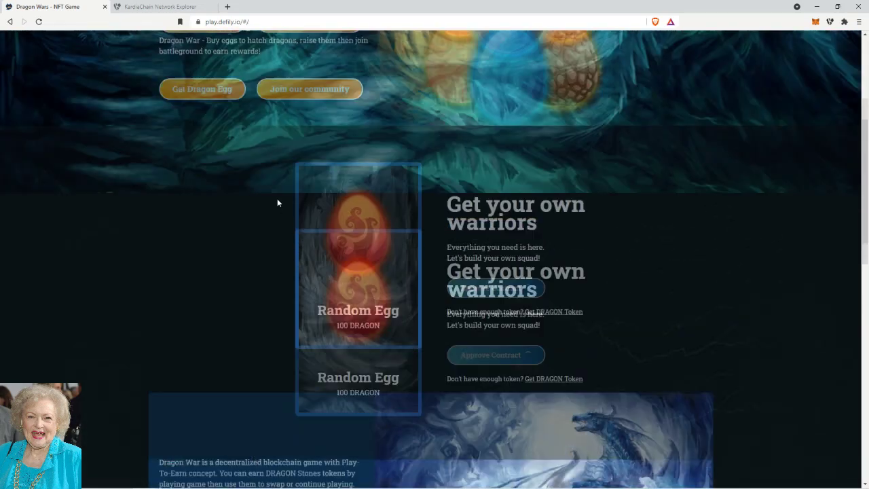
left_click(490, 407)
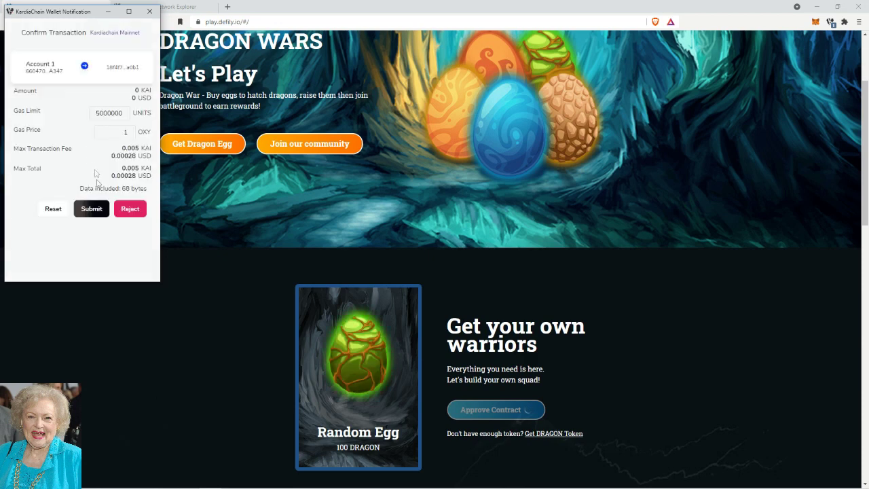
left_click(127, 132)
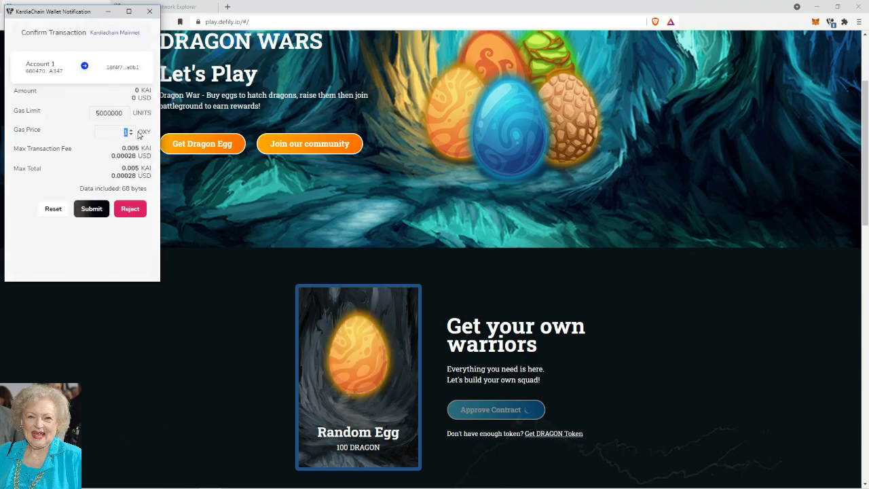
type("000")
left_click(92, 208)
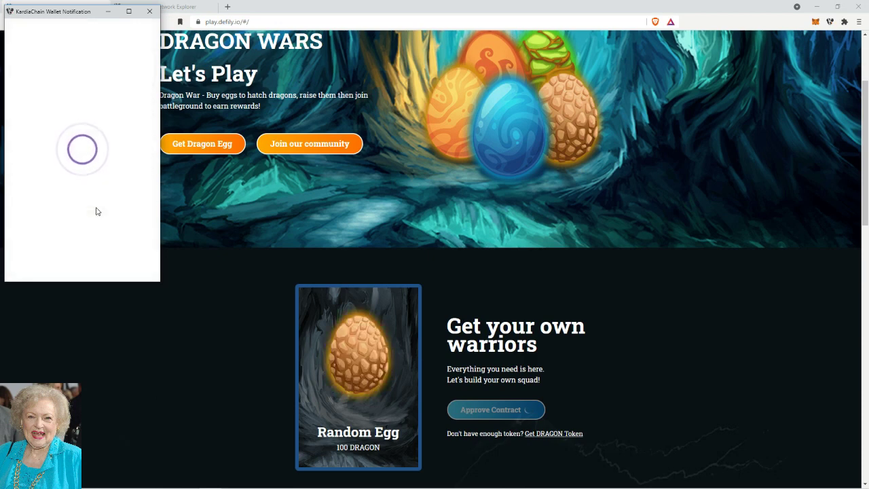
Check the explorer's token transactions, then bring up Defily's Discord announcements
left_click(176, 6)
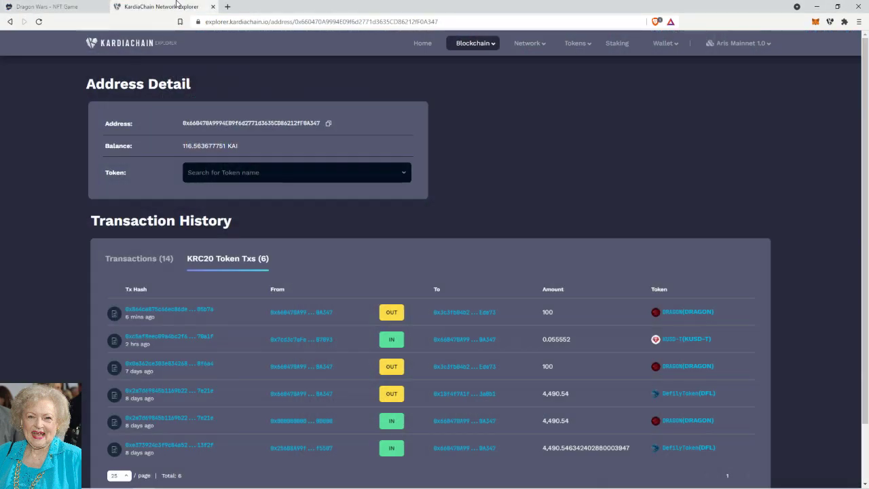
left_click(47, 7)
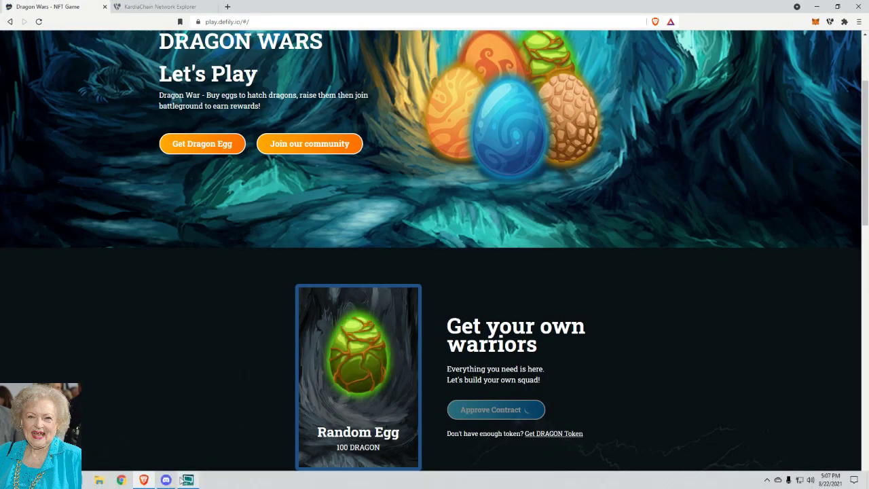
left_click(167, 479)
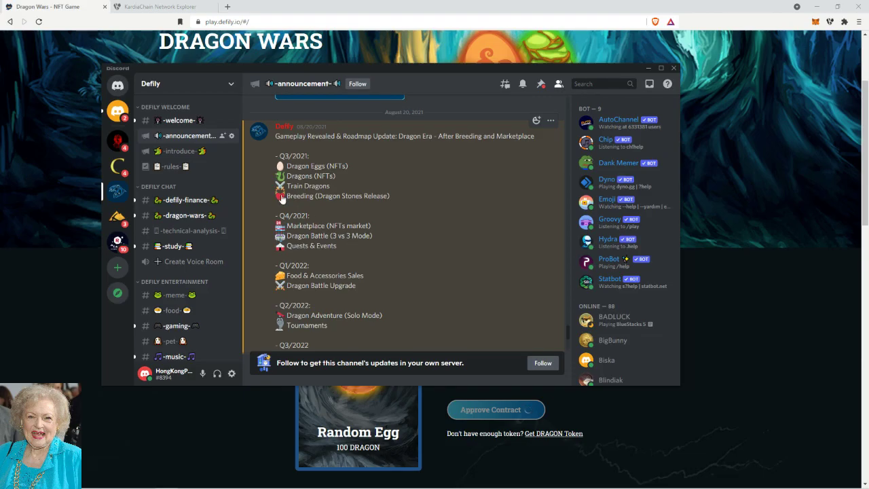
Monitor the explorer, wallet history and Discord until the contract shows Contract Enabled
left_click(141, 4)
left_click(48, 6)
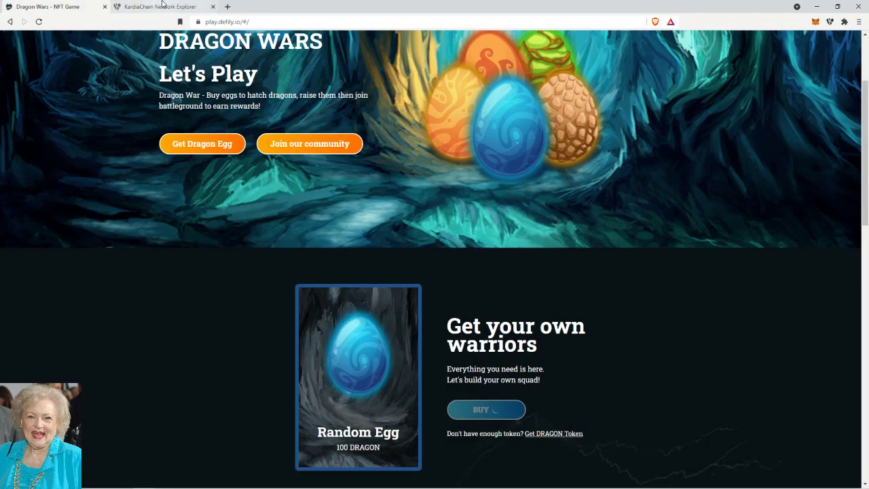
left_click(829, 22)
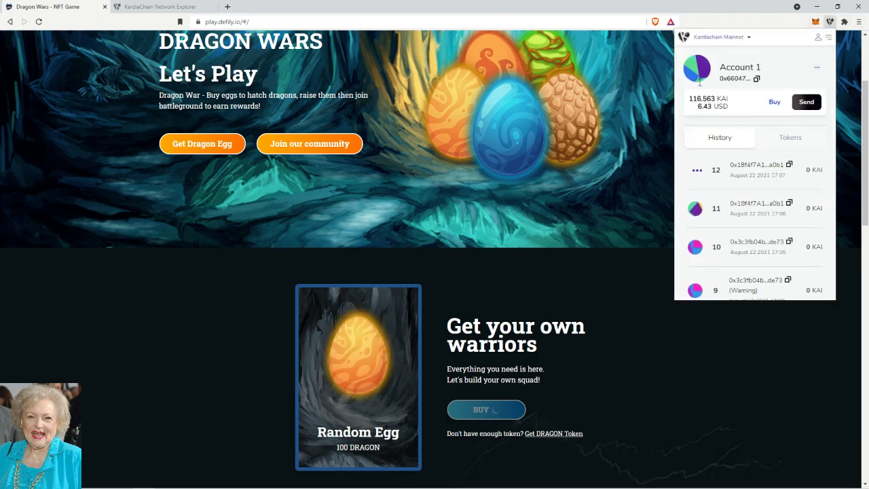
left_click(653, 4)
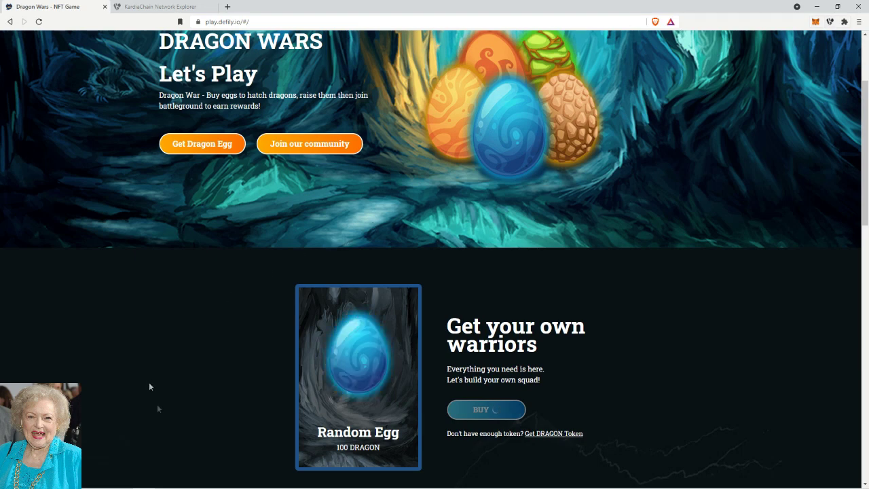
left_click(166, 484)
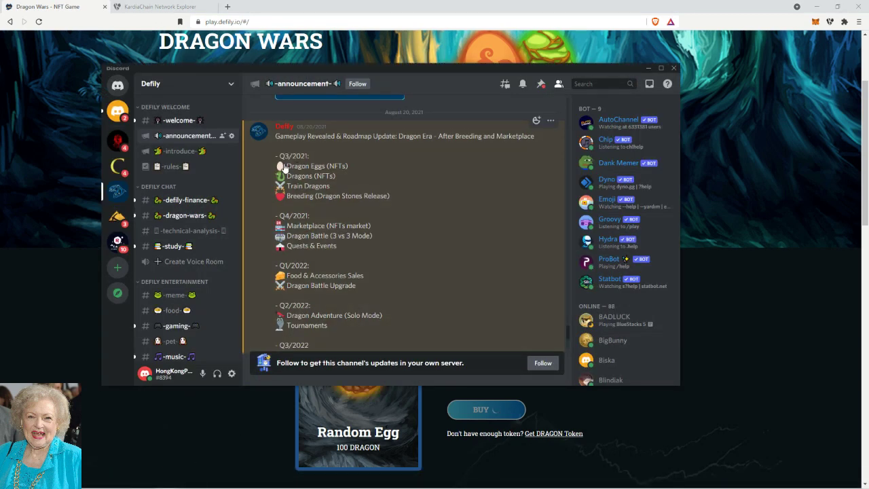
left_click(80, 6)
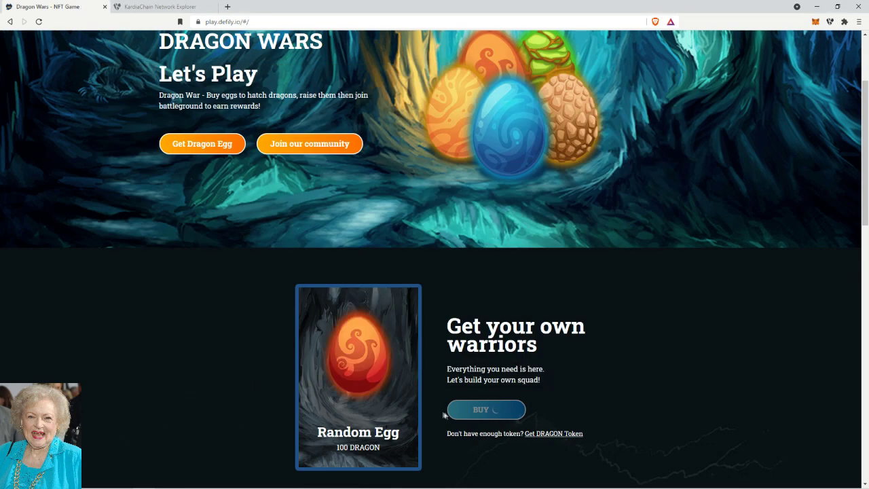
left_click(830, 21)
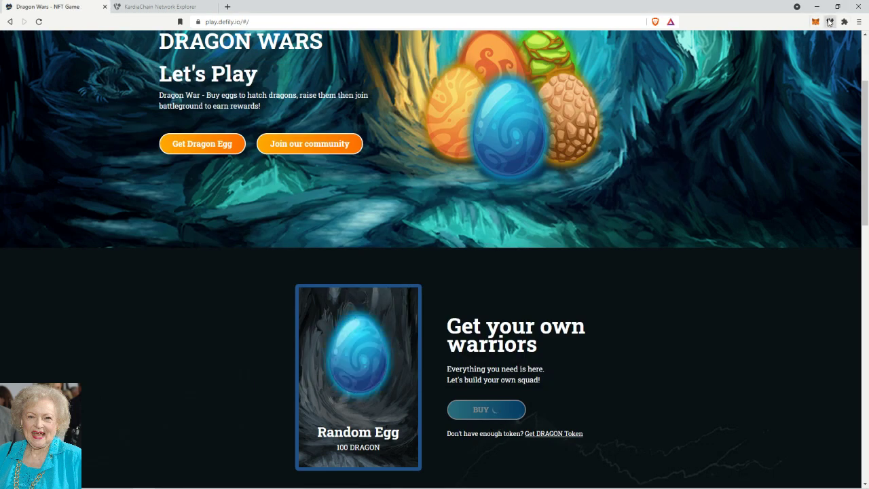
left_click(230, 348)
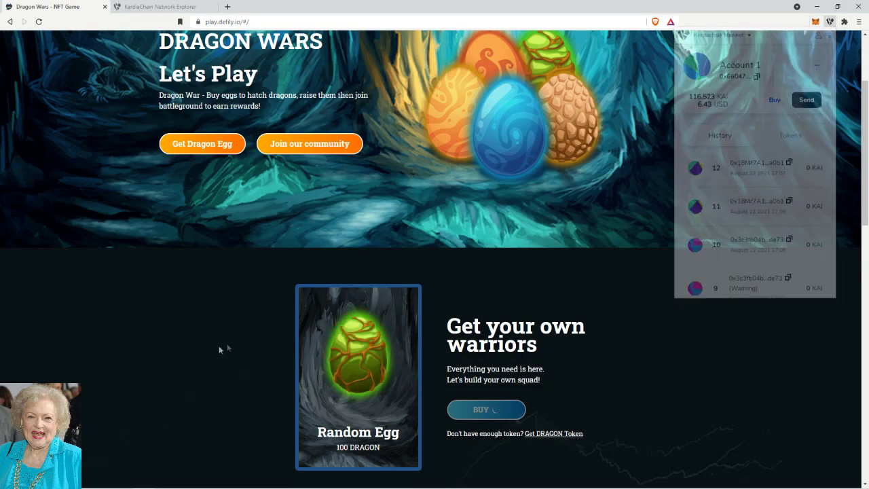
Try buying a Random Egg three times, each returning 'Please try again'
scroll(199, 346, "down", 1)
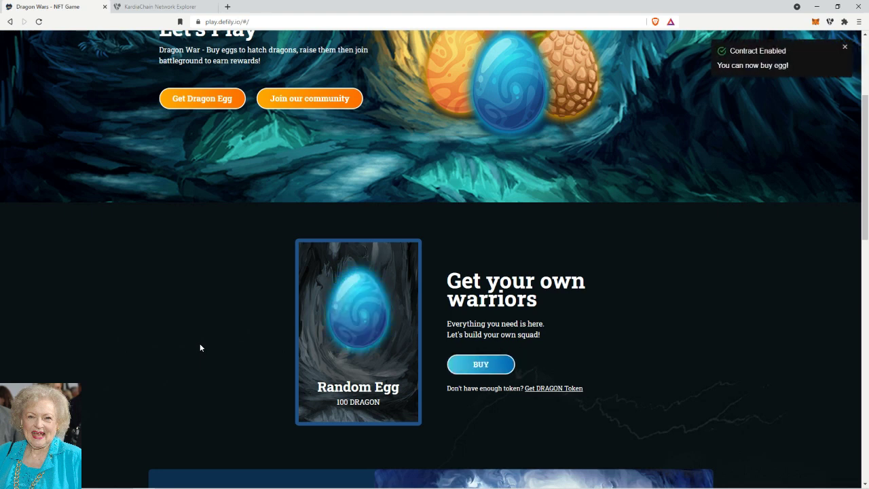
left_click(489, 372)
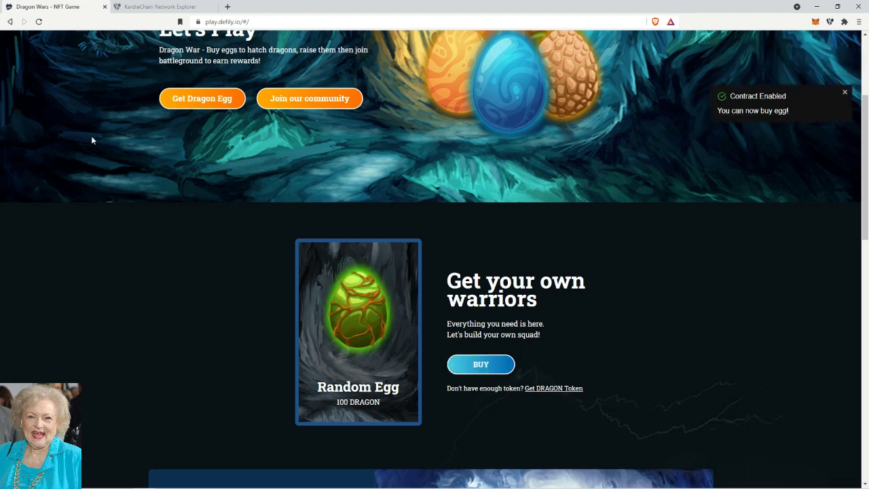
left_click(475, 369)
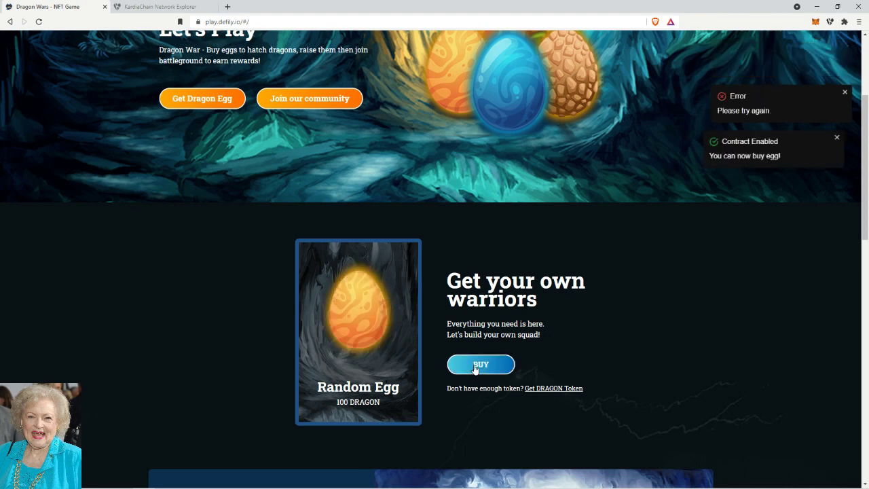
left_click(476, 368)
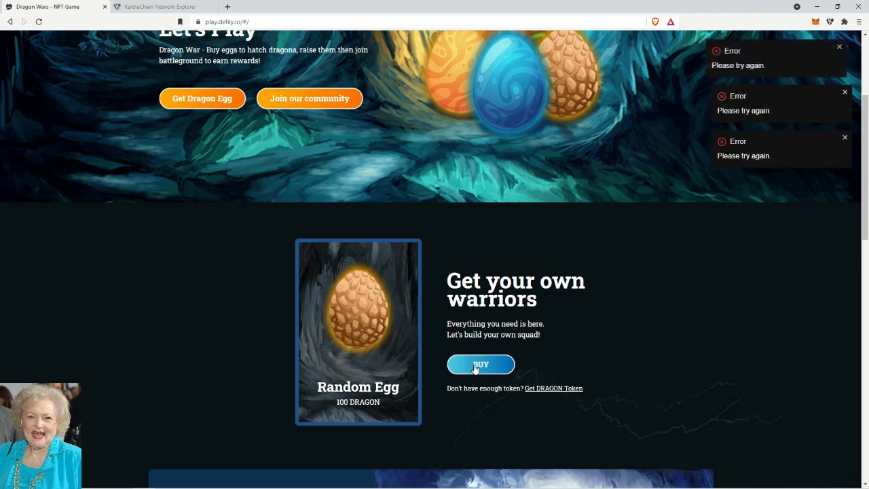
scroll(241, 256, "up", 3)
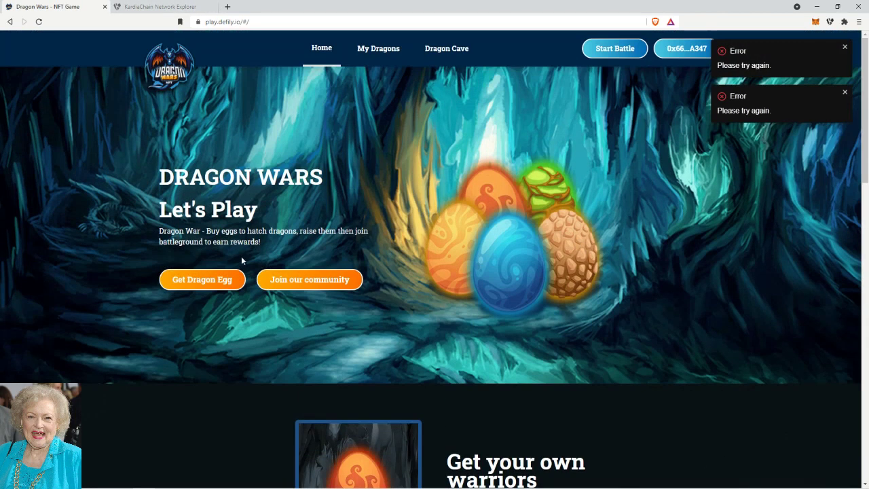
Review Fire egg #776's stats, about 20 days of incubation left, then return to My Dragons
left_click(380, 49)
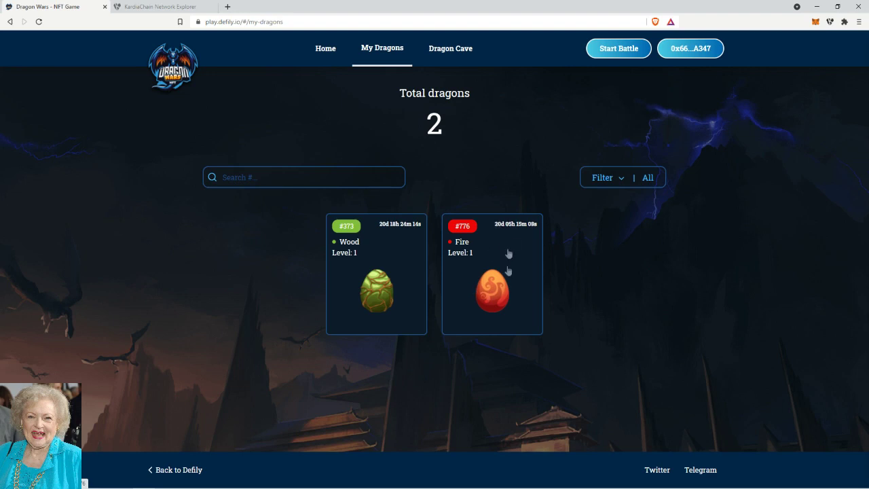
left_click(505, 276)
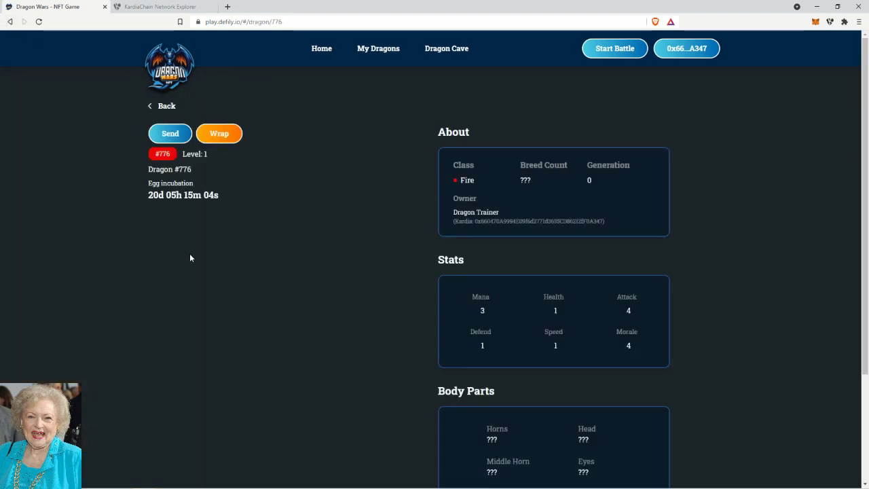
scroll(205, 250, "down", 1)
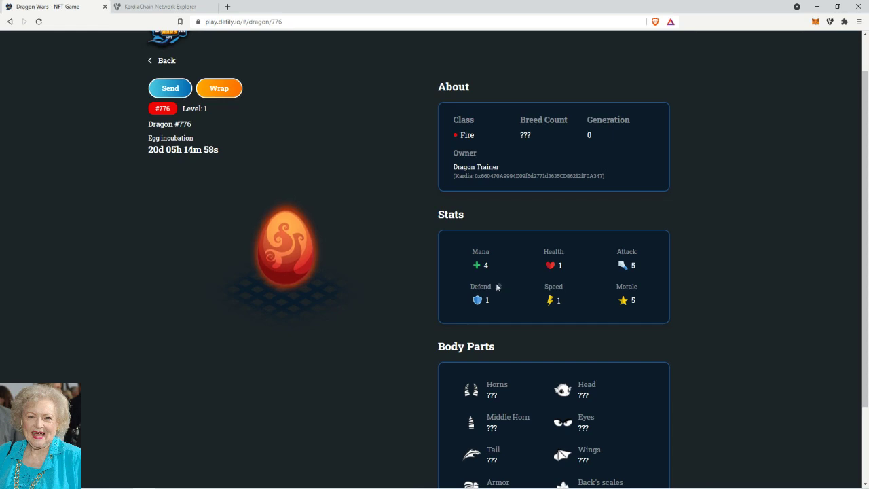
scroll(496, 286, "up", 1)
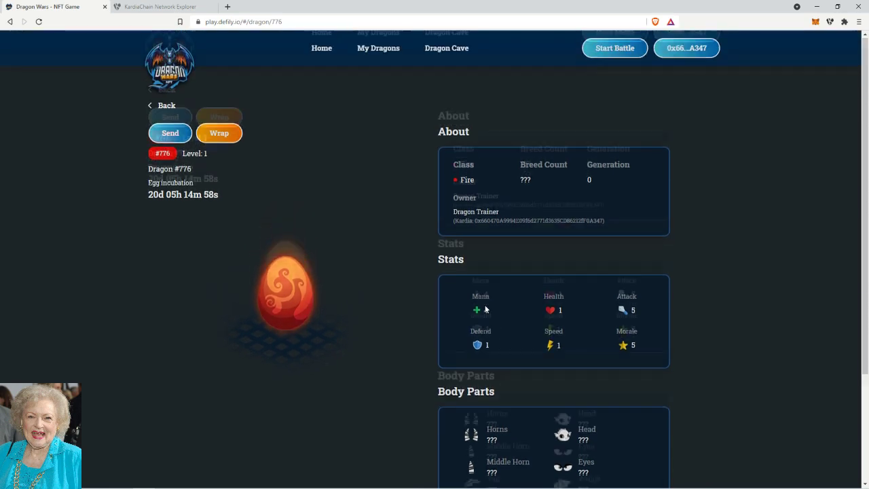
left_click(368, 50)
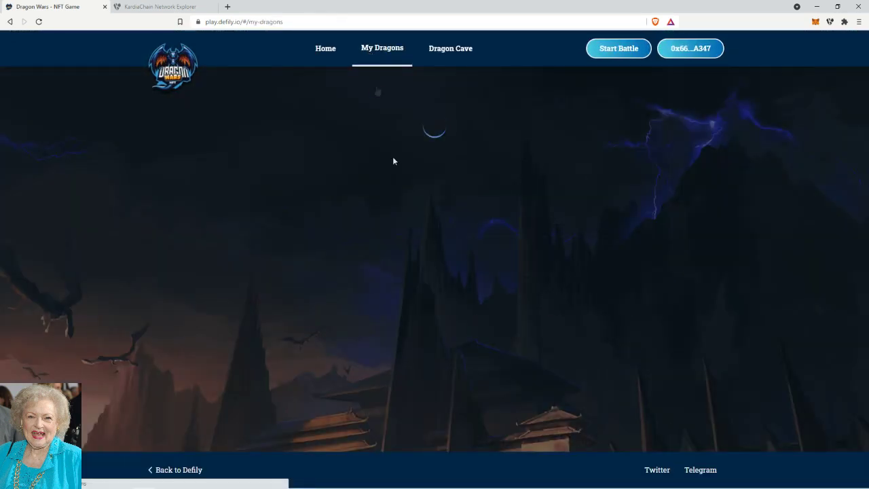
View Wood egg #373's stats (all 2), then return to My Dragons and reopen Fire egg #776
left_click(401, 286)
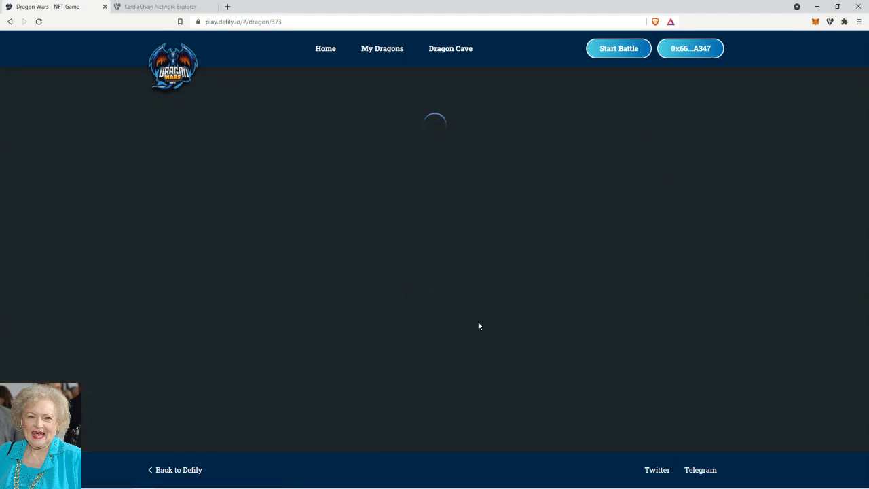
scroll(477, 325, "down", 1)
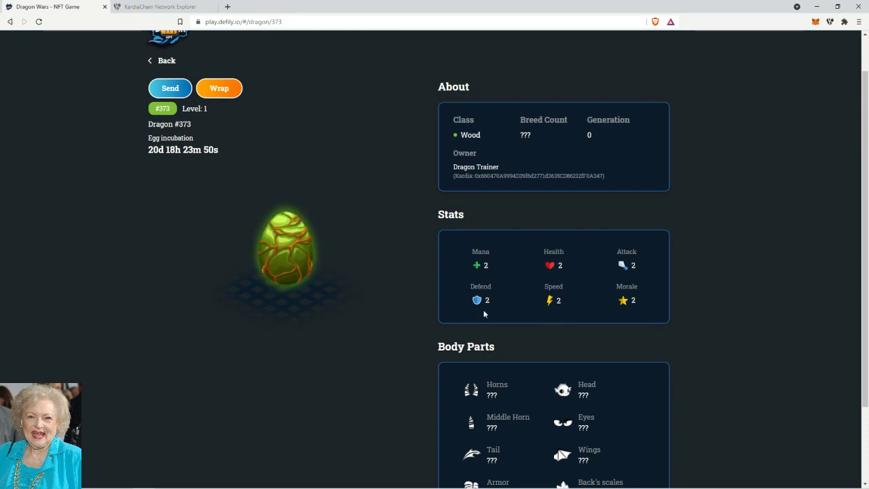
scroll(497, 299, "down", 2)
scroll(347, 303, "up", 3)
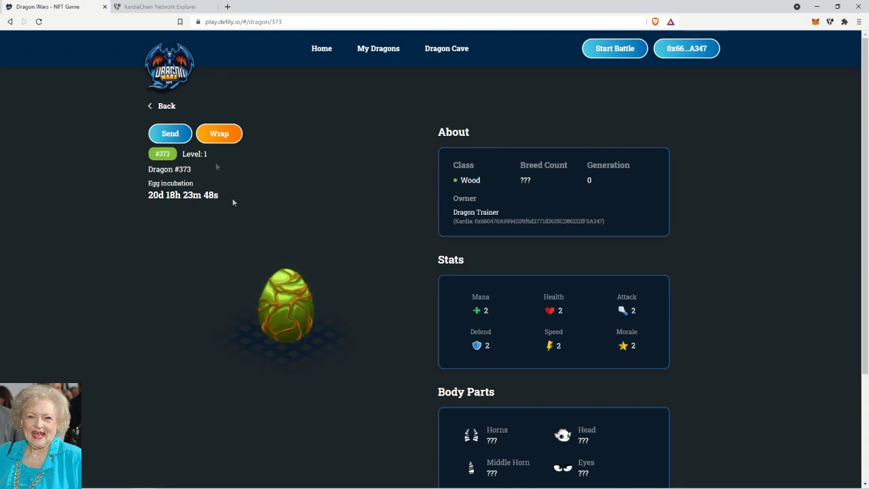
left_click(391, 54)
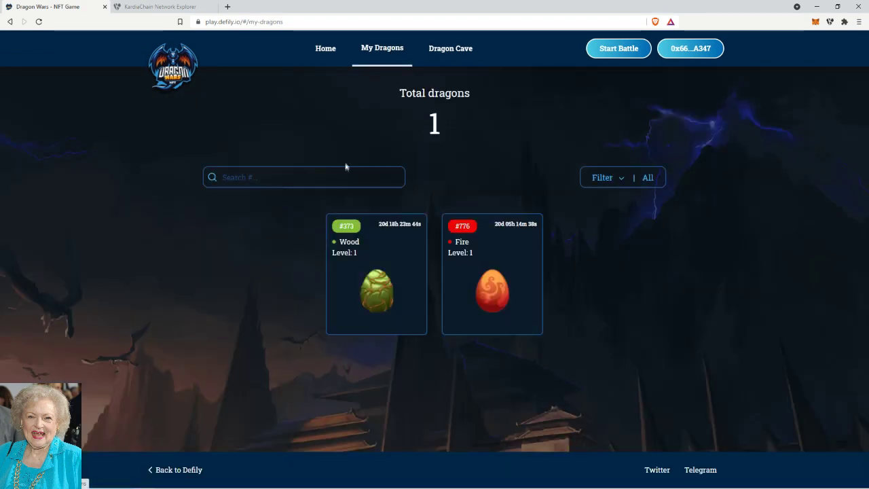
left_click(484, 269)
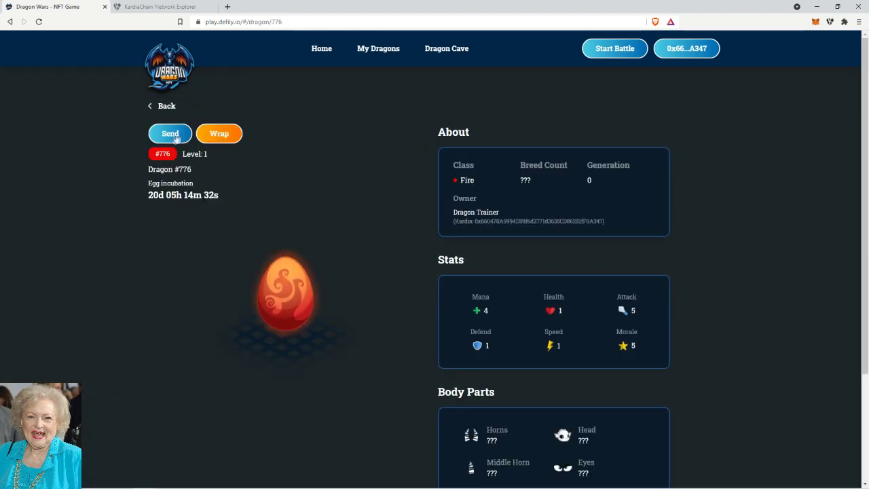
Review Fire egg #776's Mana 4, Attack 5, Morale 5 and unrevealed body parts, then return home
scroll(242, 262, "down", 1)
scroll(242, 259, "up", 1)
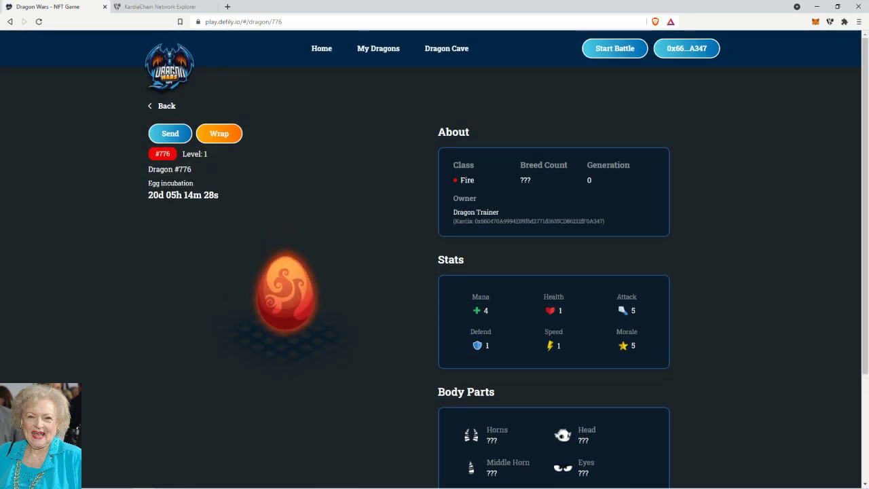
scroll(530, 228, "down", 3)
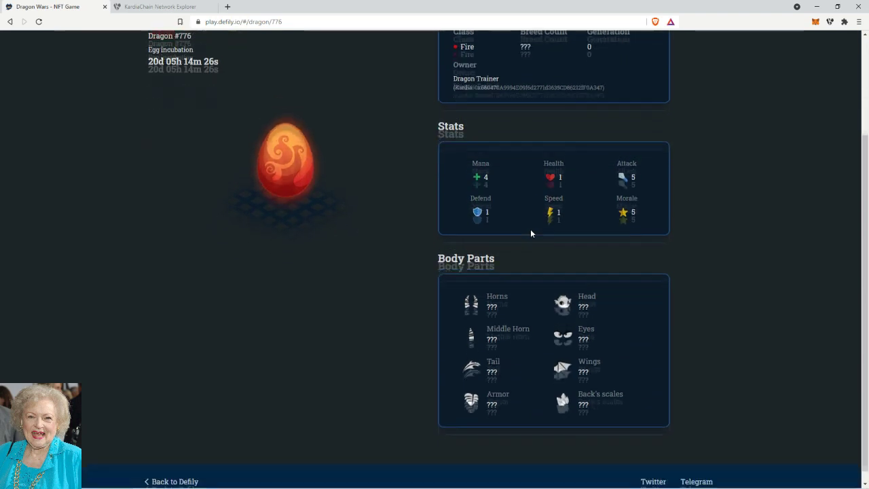
double_click(491, 305)
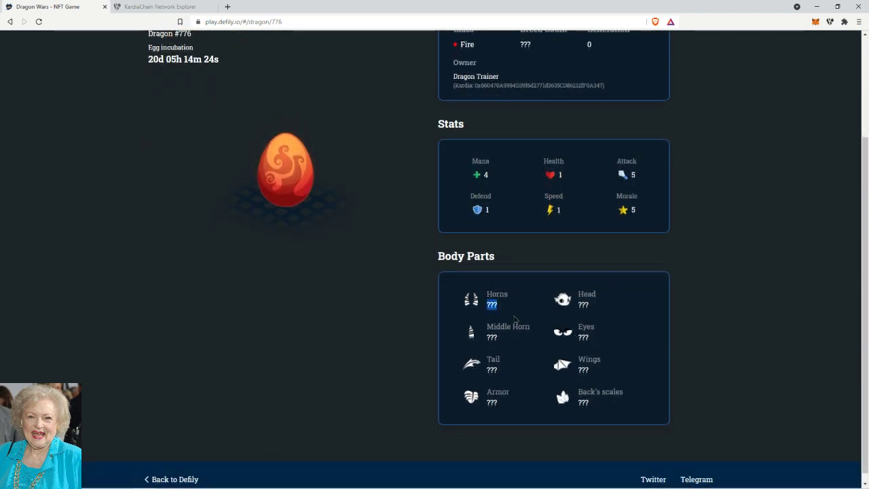
left_click_drag(515, 319, 560, 343)
left_click(561, 344)
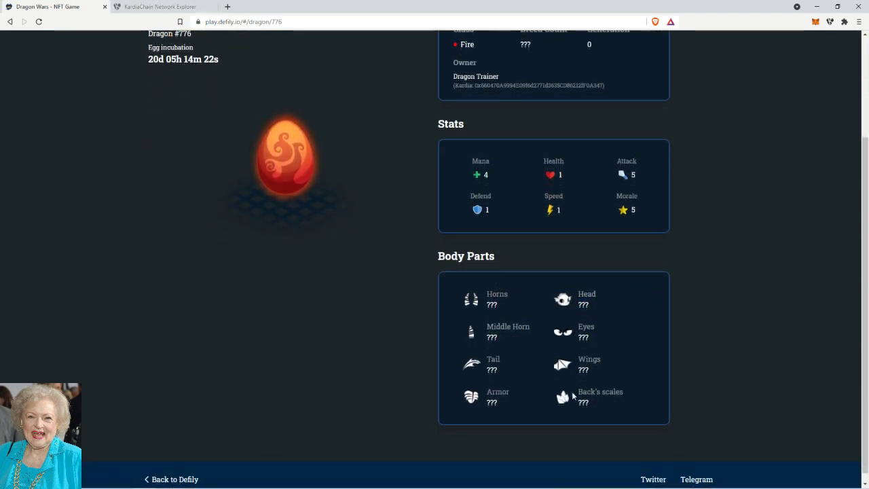
scroll(571, 391, "down", 1)
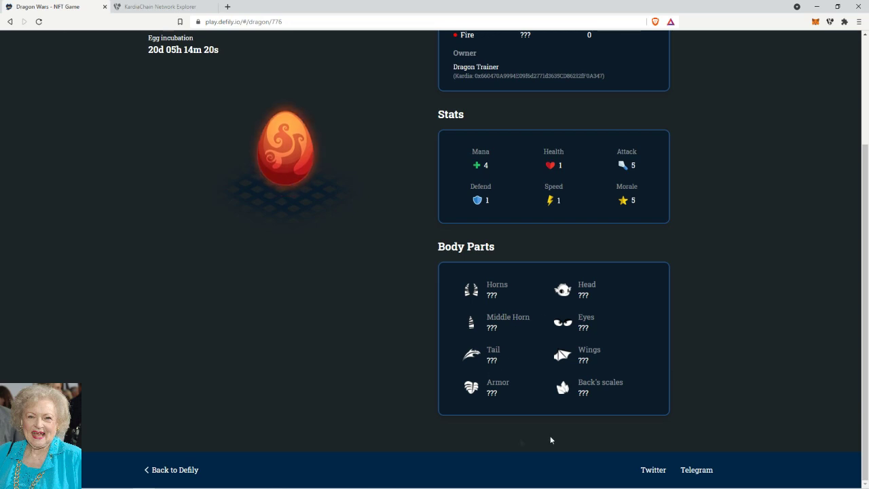
scroll(523, 337, "up", 2)
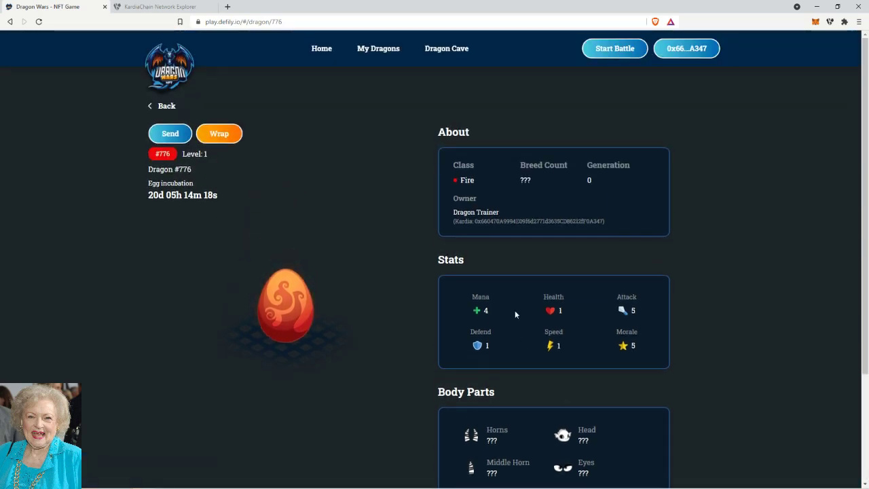
left_click(321, 48)
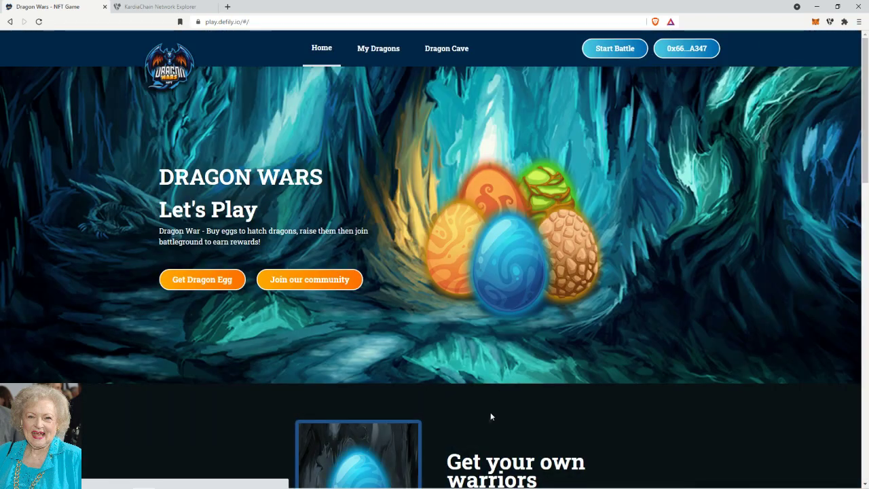
Try three times to buy the 100 DRAGON Random Egg; each attempt fails
scroll(490, 407, "down", 3)
left_click(492, 367)
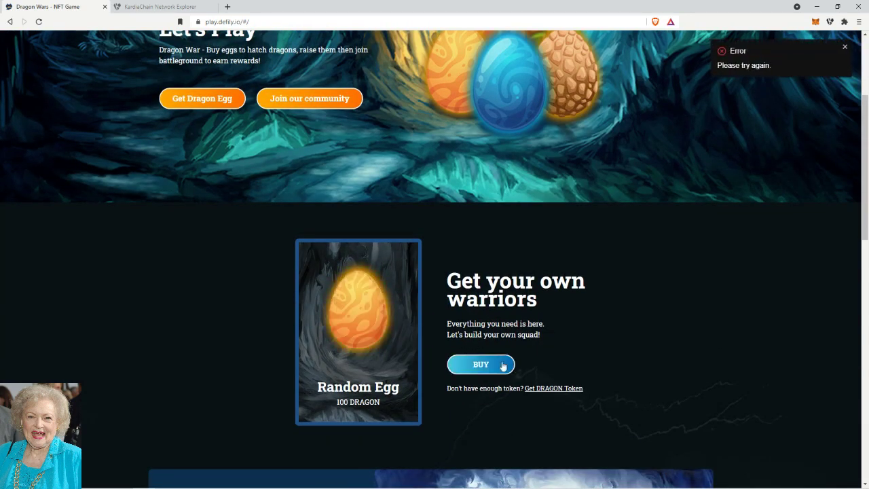
left_click(500, 365)
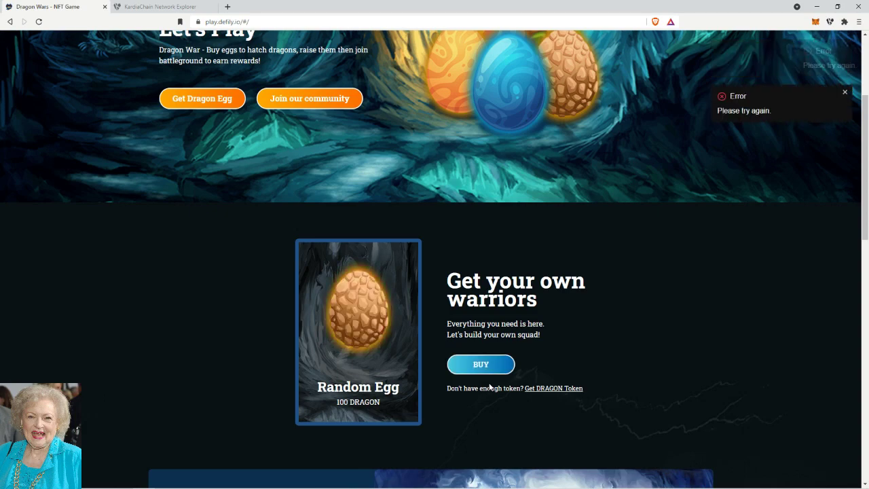
left_click(489, 372)
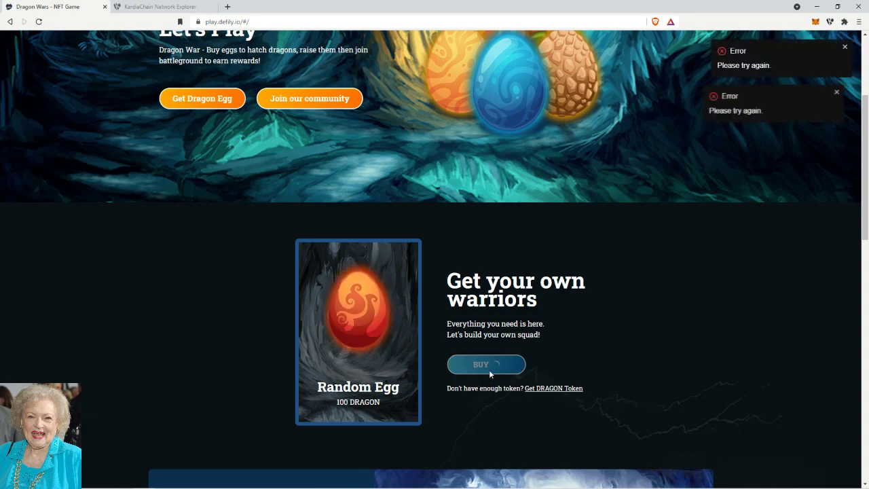
Check the Dragon Cave, then retry the Random Egg purchase from the home page
scroll(468, 374, "up", 3)
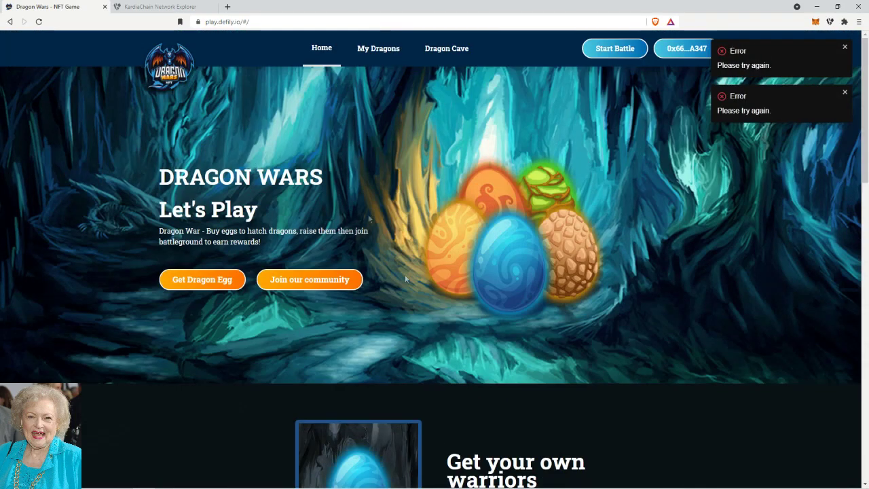
left_click(438, 49)
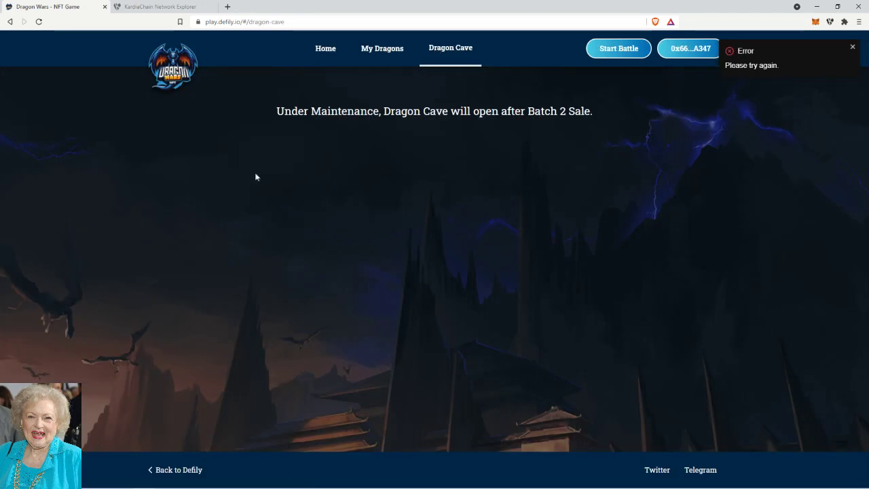
left_click(337, 53)
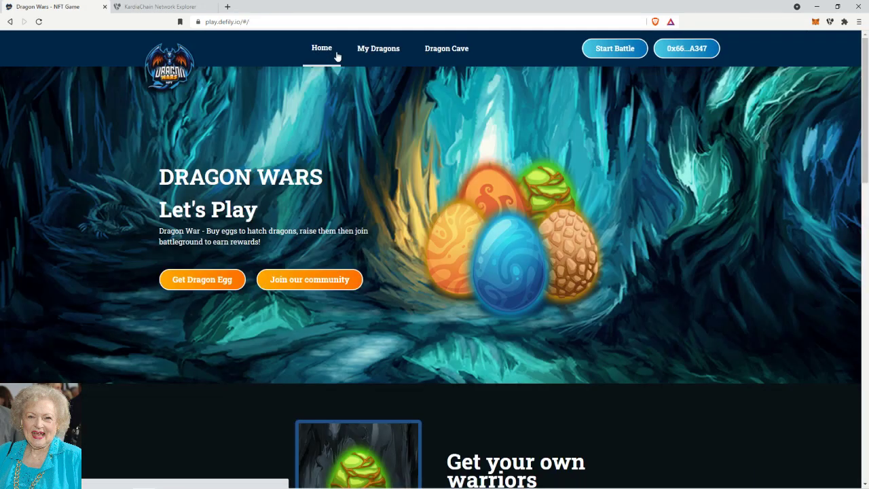
scroll(216, 284, "down", 5)
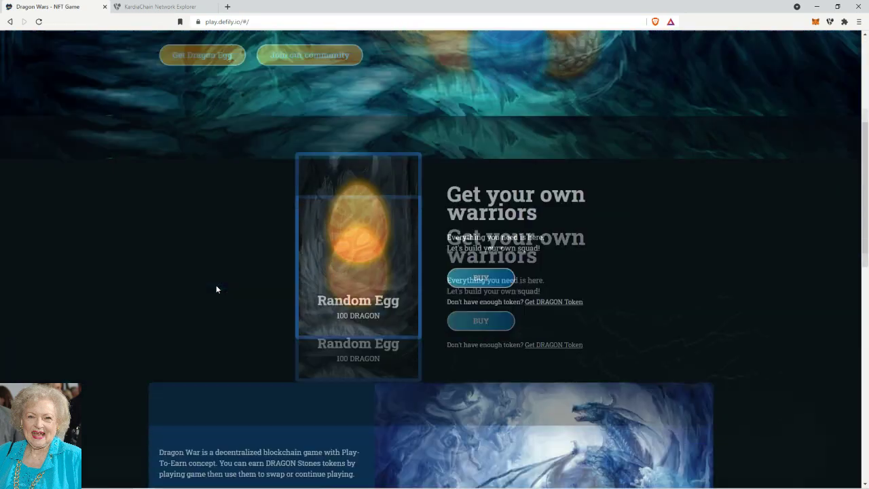
left_click(484, 165)
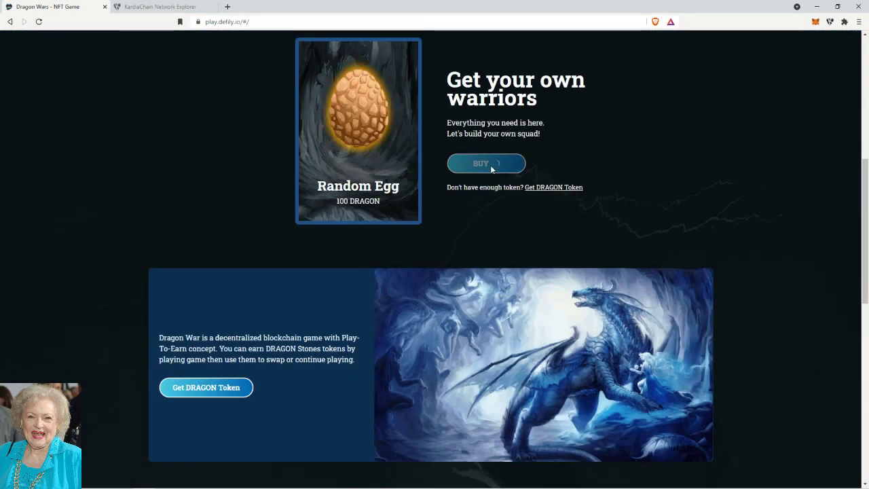
Go back up the home page and open the My Dragons list
scroll(491, 170, "up", 4)
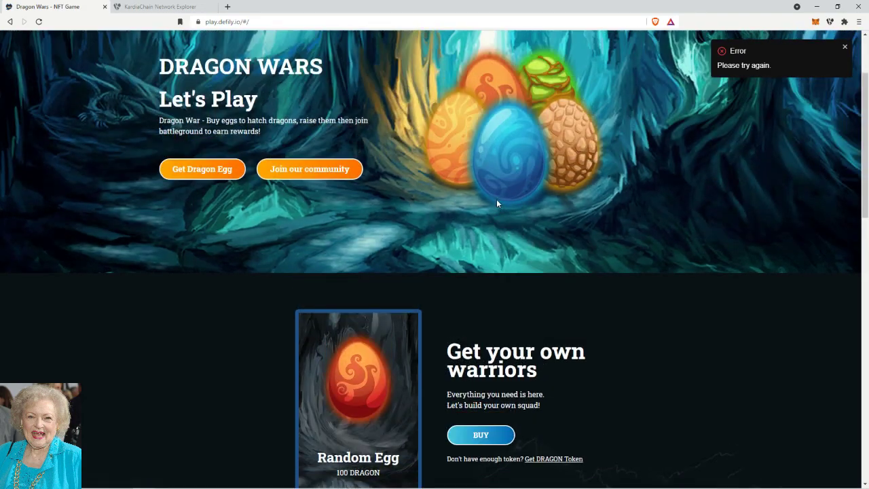
scroll(513, 214, "down", 2)
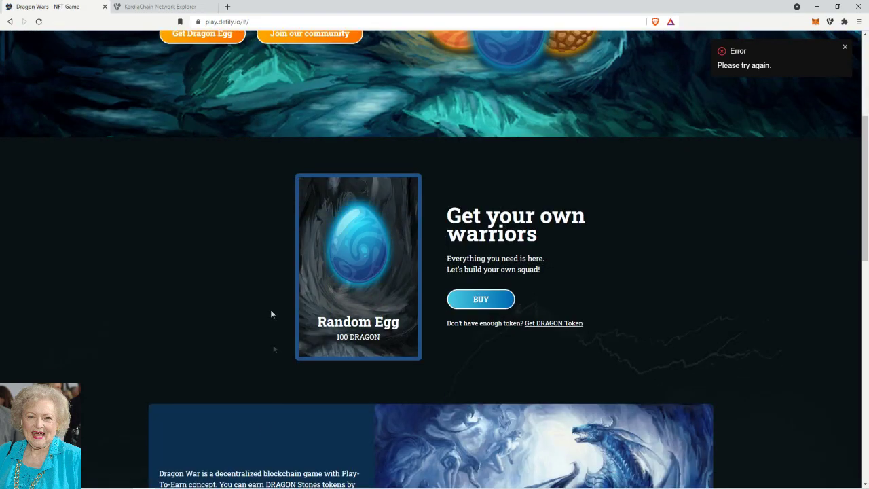
scroll(269, 306, "up", 2)
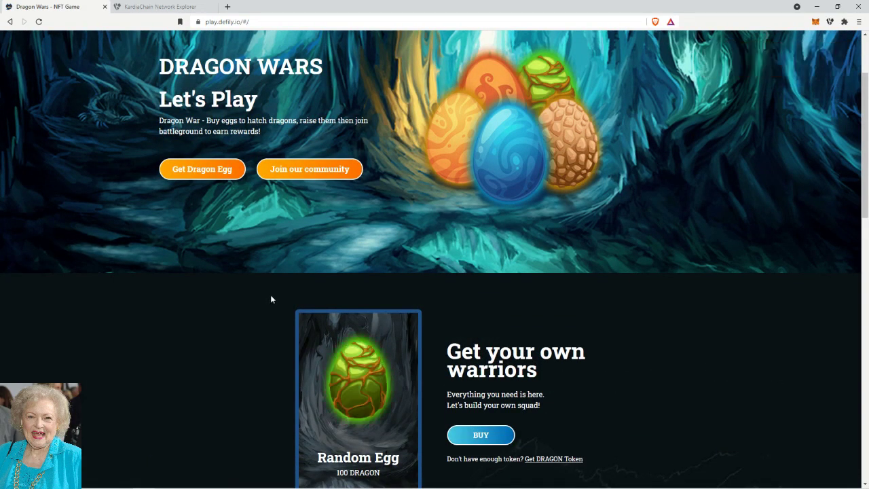
scroll(266, 303, "up", 2)
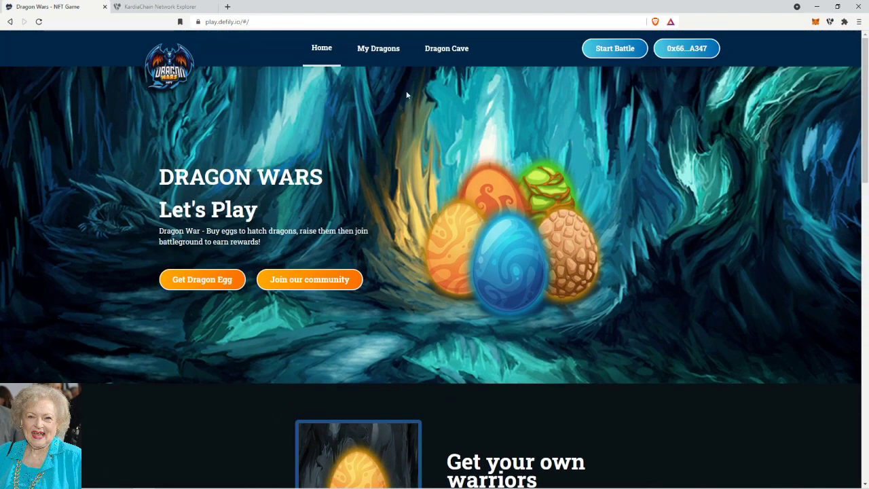
left_click(383, 48)
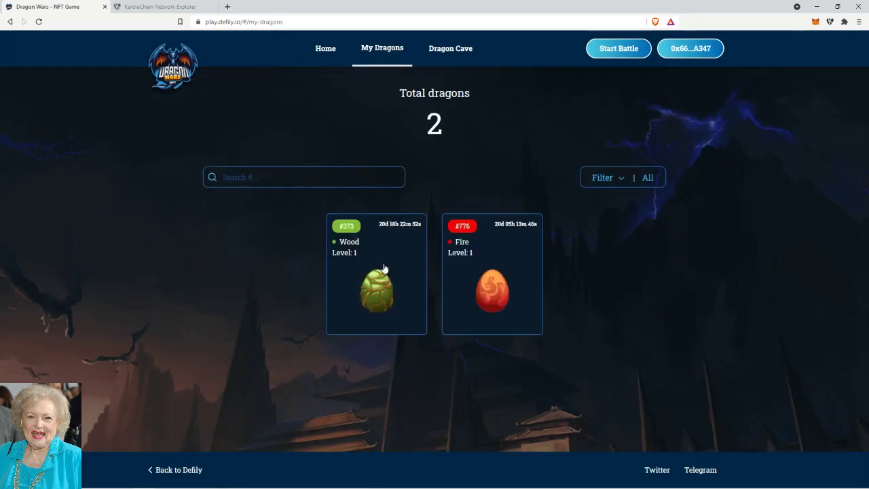
Reopen Fire egg #776's details, then attempt another 100 DRAGON Random Egg purchase
left_click(492, 275)
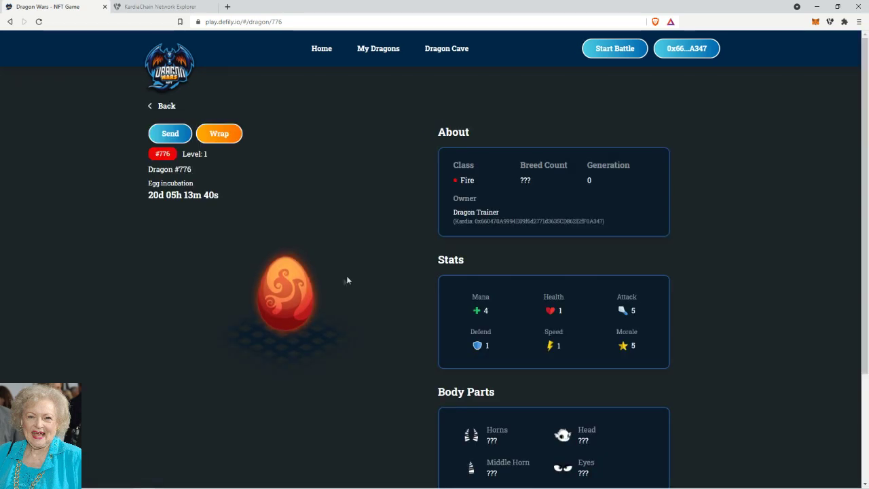
left_click(321, 48)
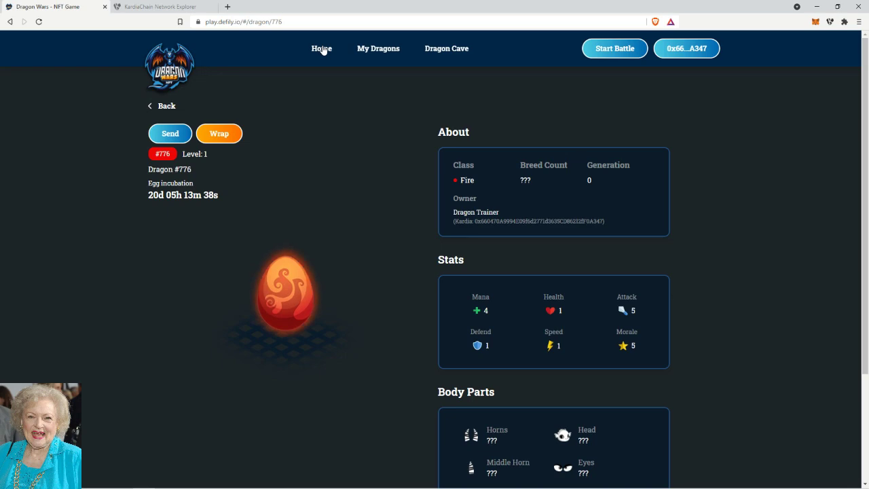
scroll(230, 207, "down", 3)
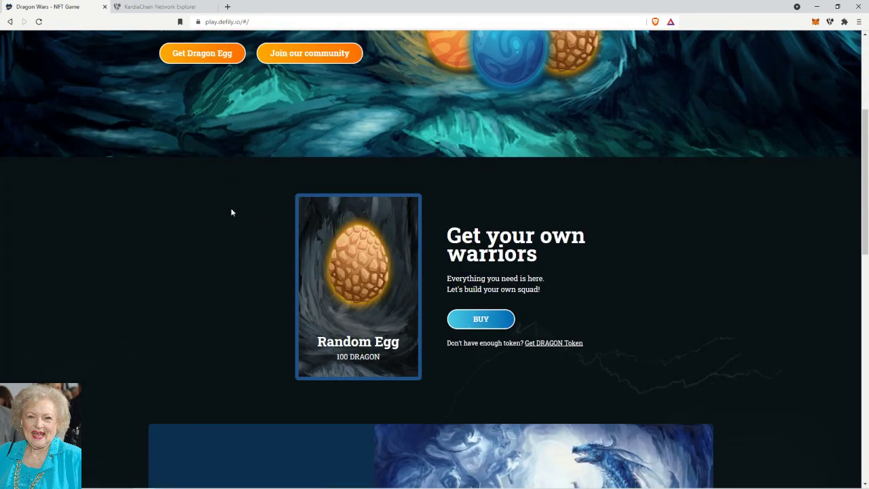
left_click(485, 321)
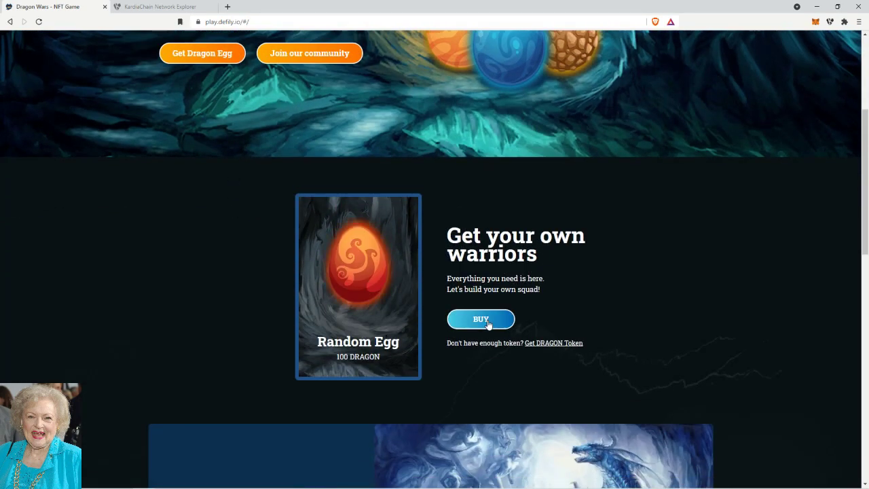